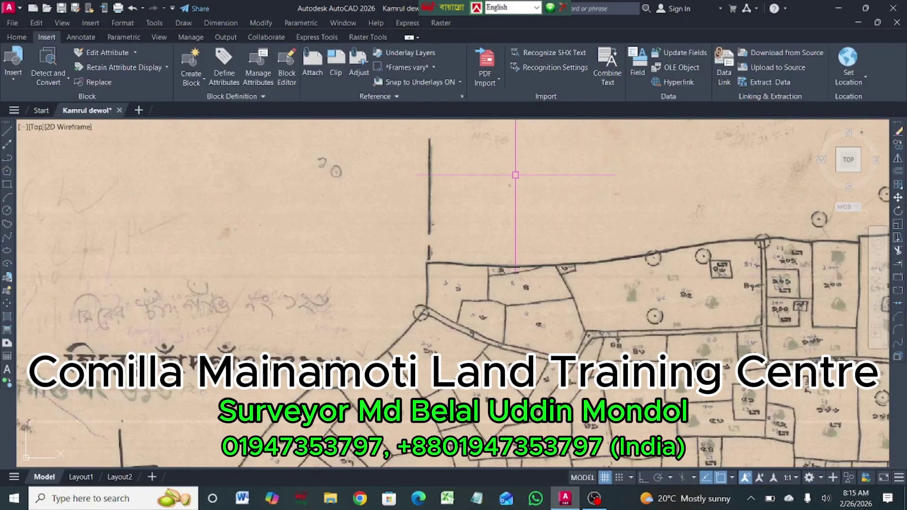
Step: Examine the upper scanned mouza map sheet, including its title block, scale note and the numbered plots near the western boundary
{"action": "scroll", "coordinate": [427, 242], "scroll_direction": "down", "scroll_amount": 10}
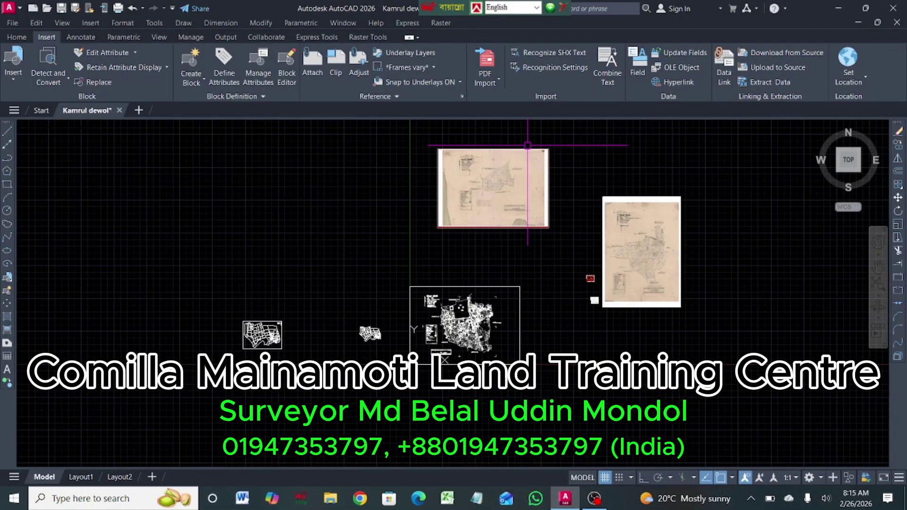
{"action": "scroll", "coordinate": [497, 173], "scroll_direction": "up", "scroll_amount": 8}
{"action": "scroll", "coordinate": [484, 187], "scroll_direction": "down", "scroll_amount": 4}
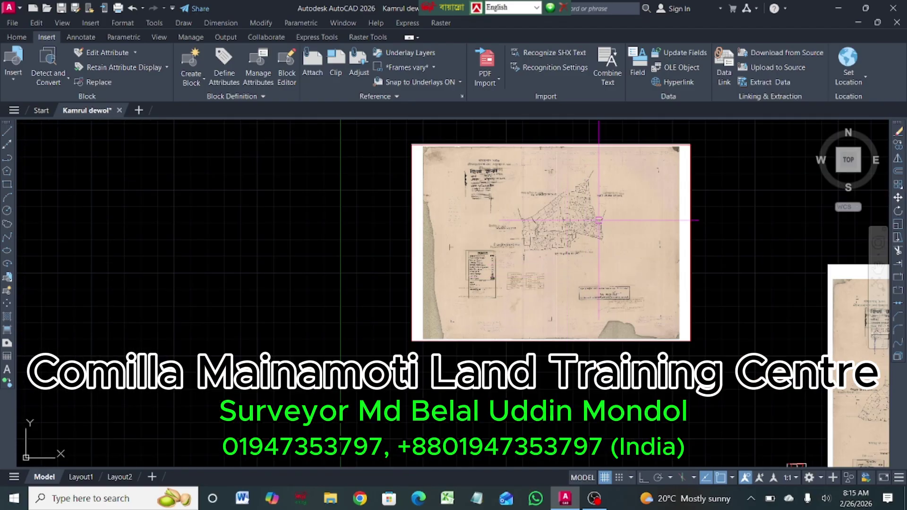
{"action": "scroll", "coordinate": [542, 194], "scroll_direction": "up", "scroll_amount": 6}
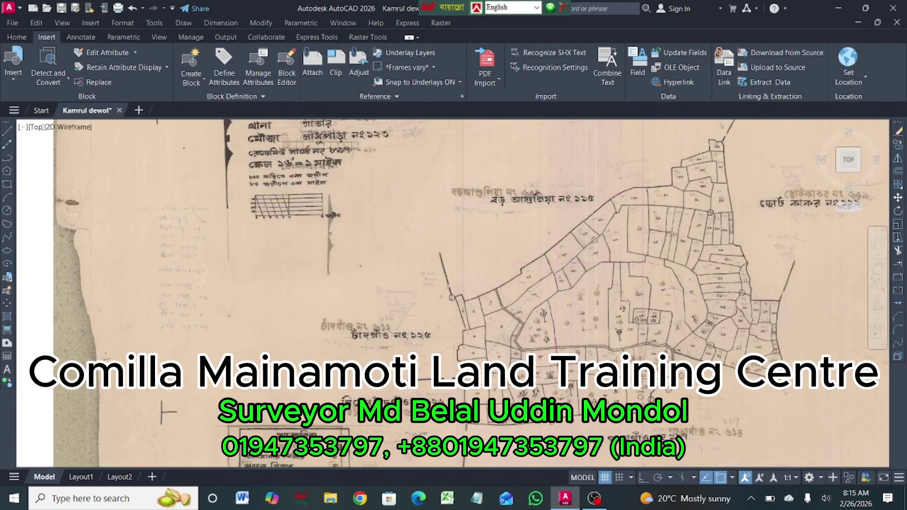
{"action": "scroll", "coordinate": [555, 262], "scroll_direction": "down", "scroll_amount": 2}
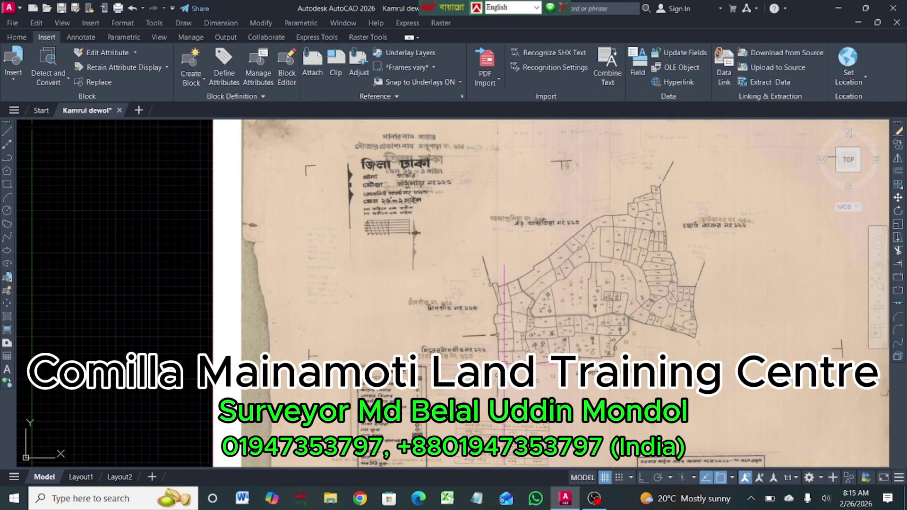
{"action": "scroll", "coordinate": [414, 171], "scroll_direction": "up", "scroll_amount": 7}
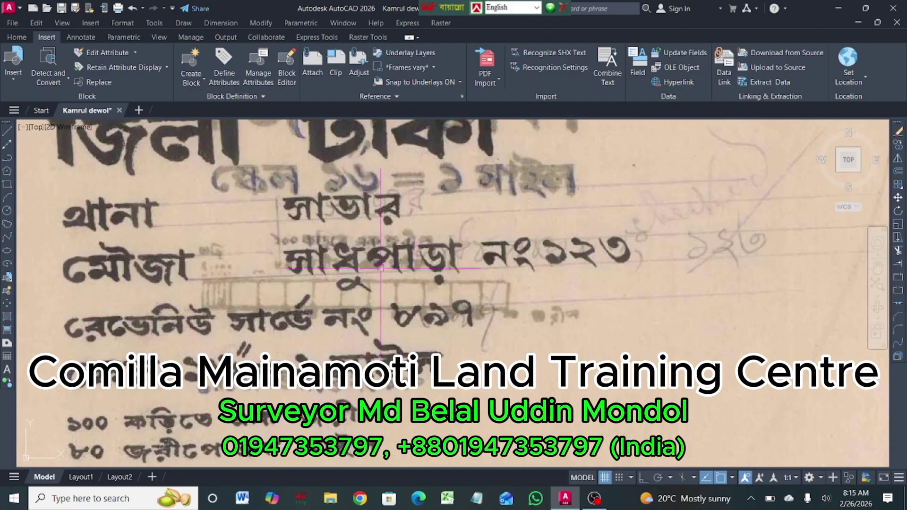
{"action": "scroll", "coordinate": [427, 227], "scroll_direction": "down", "scroll_amount": 4}
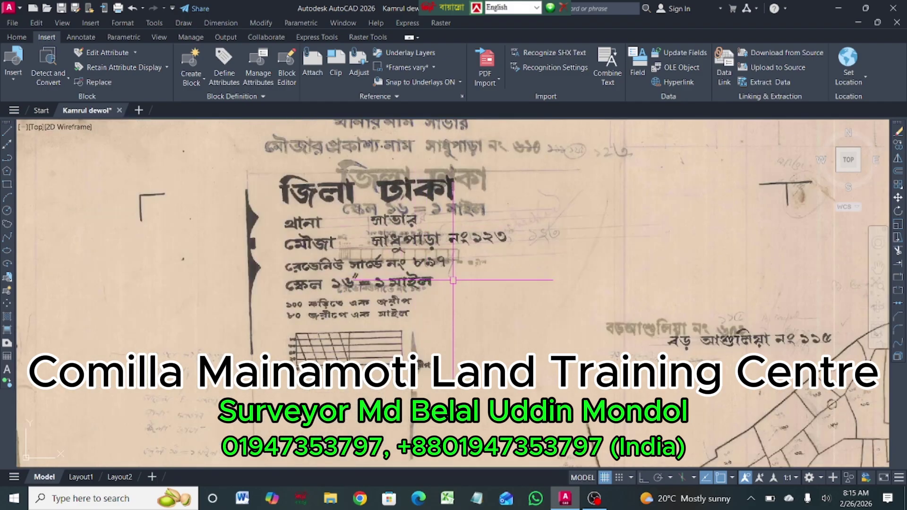
{"action": "scroll", "coordinate": [506, 236], "scroll_direction": "up", "scroll_amount": 2}
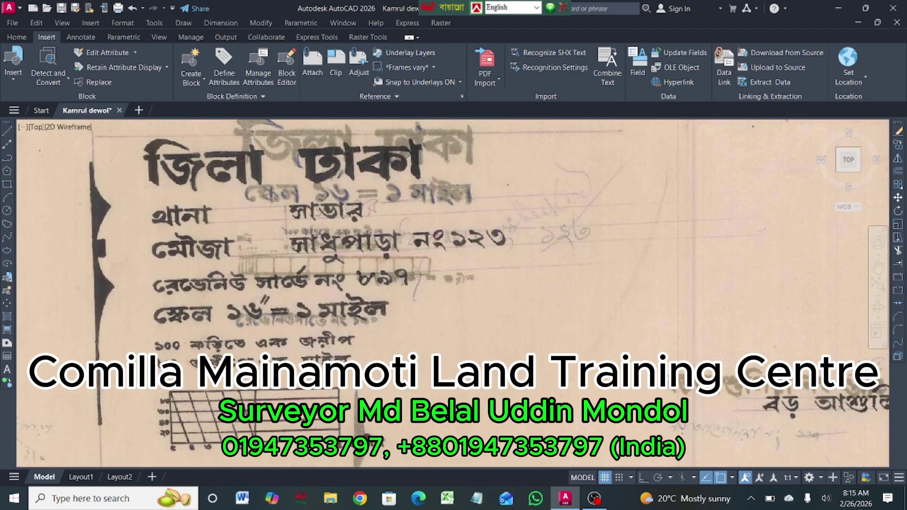
{"action": "scroll", "coordinate": [456, 336], "scroll_direction": "down", "scroll_amount": 8}
{"action": "scroll", "coordinate": [556, 303], "scroll_direction": "up", "scroll_amount": 7}
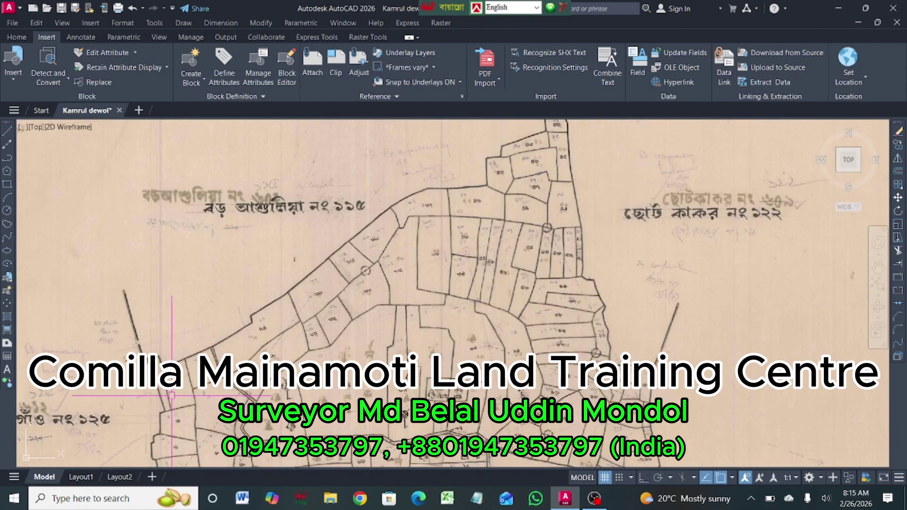
{"action": "scroll", "coordinate": [172, 395], "scroll_direction": "up", "scroll_amount": 6}
{"action": "scroll", "coordinate": [429, 281], "scroll_direction": "down", "scroll_amount": 4}
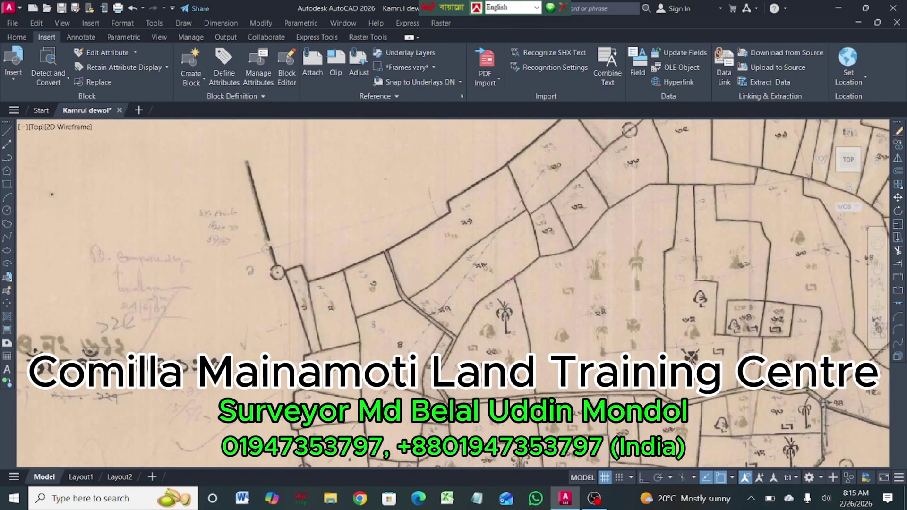
{"action": "scroll", "coordinate": [444, 360], "scroll_direction": "down", "scroll_amount": 4}
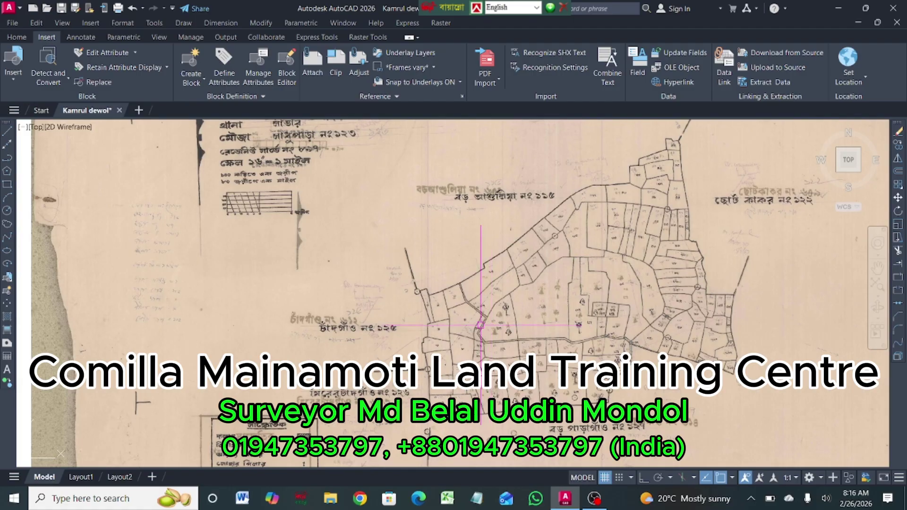
Step: Load the MunjarinTn(Auto Number) LISP routine from the Lisp 2 folder and close the application loader
{"action": "type", "text": "A"}
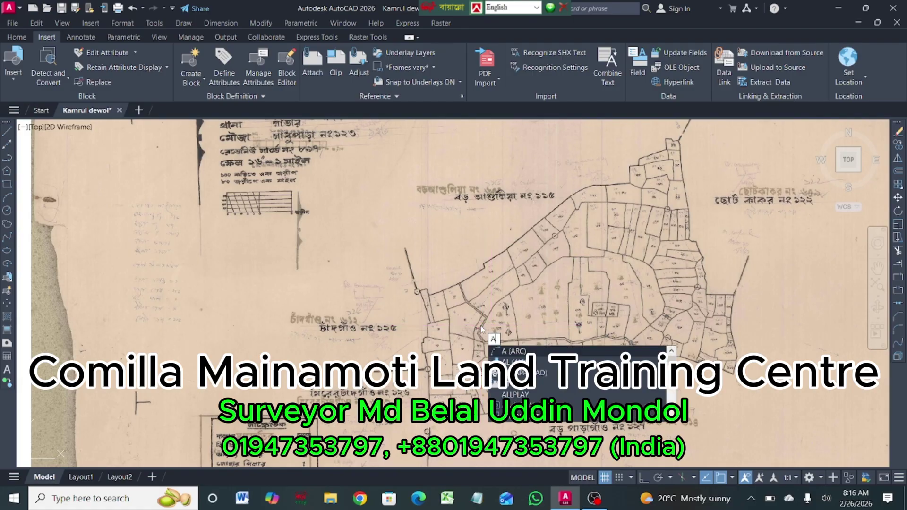
{"action": "type", "text": "p"}
{"action": "key", "text": "Return"}
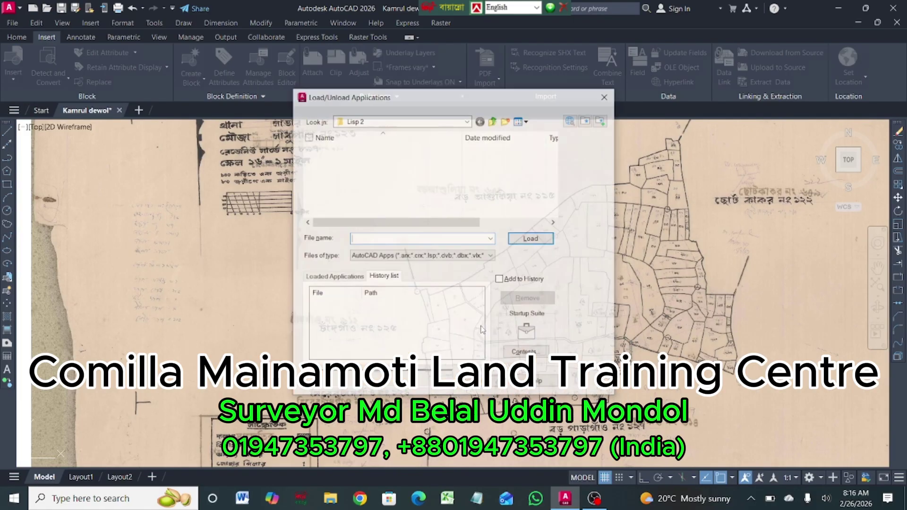
{"action": "scroll", "coordinate": [413, 188], "scroll_direction": "down", "scroll_amount": 1}
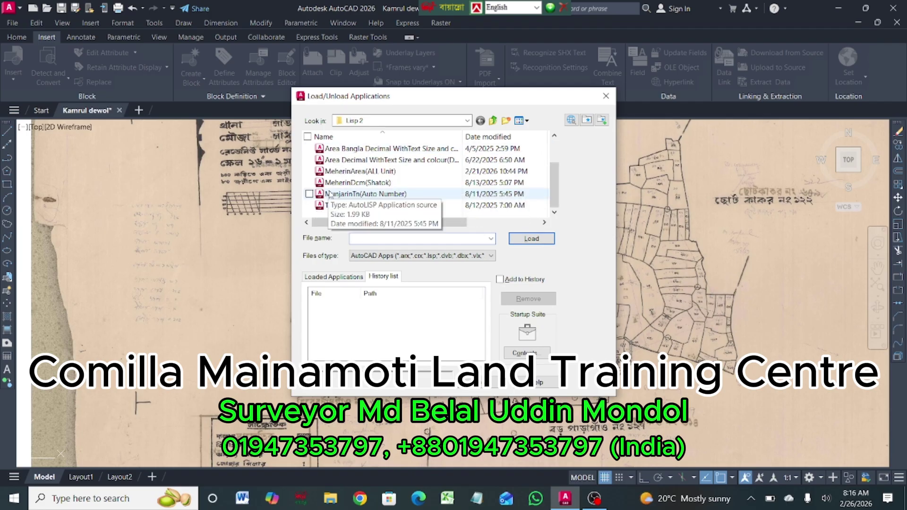
{"action": "left_click", "coordinate": [402, 195]}
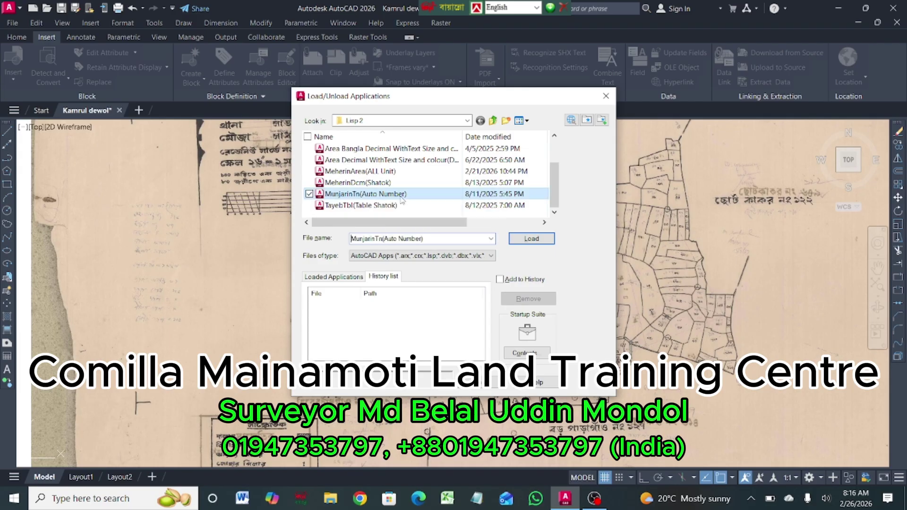
{"action": "left_click", "coordinate": [532, 244]}
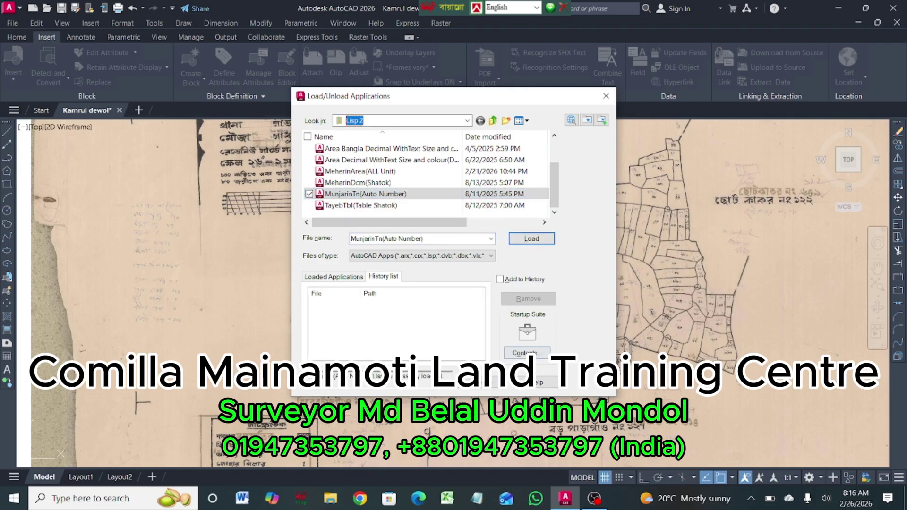
{"action": "left_click", "coordinate": [478, 382]}
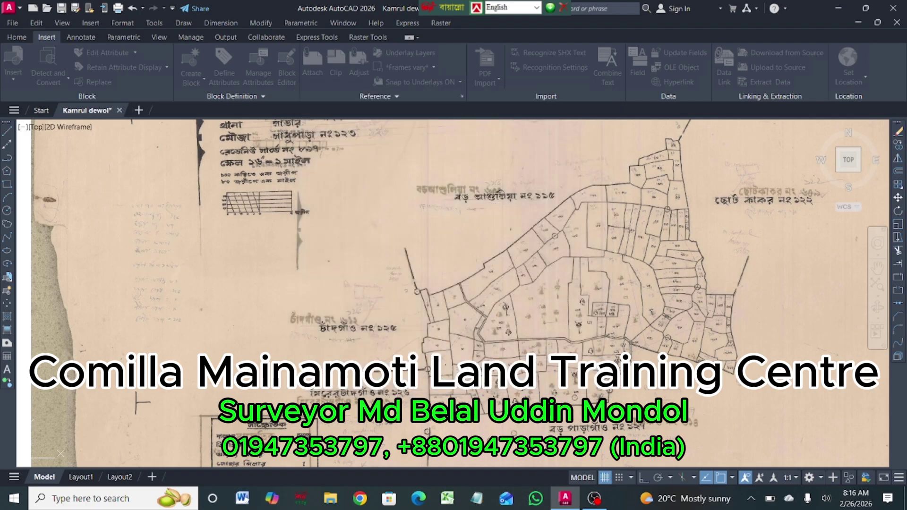
Step: Run the MUNJARINTN auto-numbering command with a text height of 22 and text color 6 (magenta)
{"action": "type", "text": "m"}
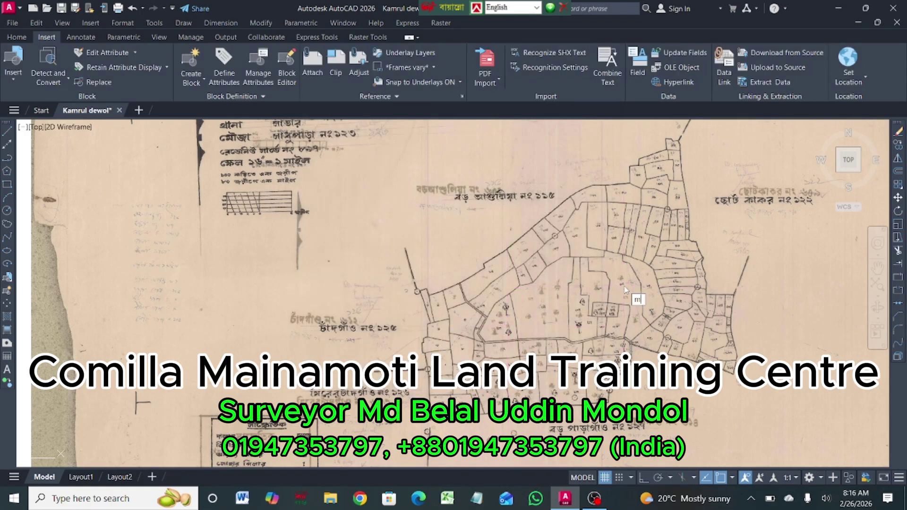
{"action": "type", "text": "un"}
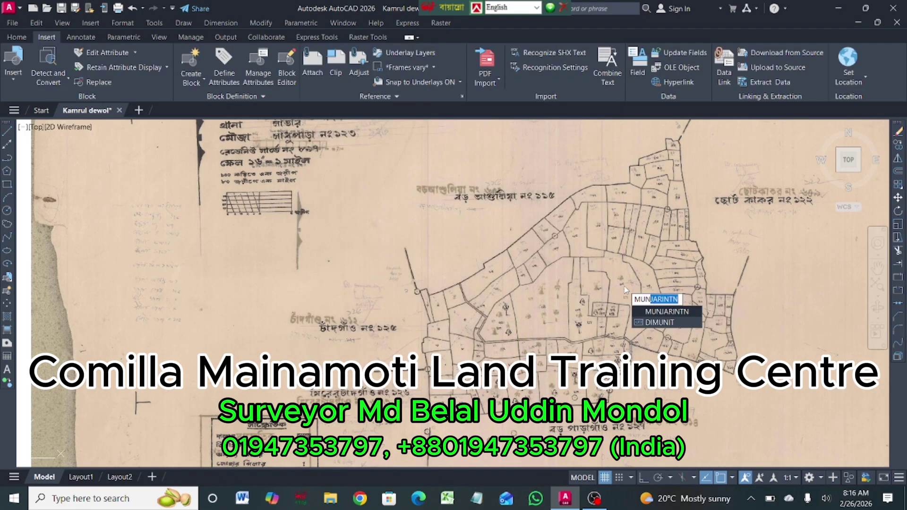
{"action": "key", "text": "Return"}
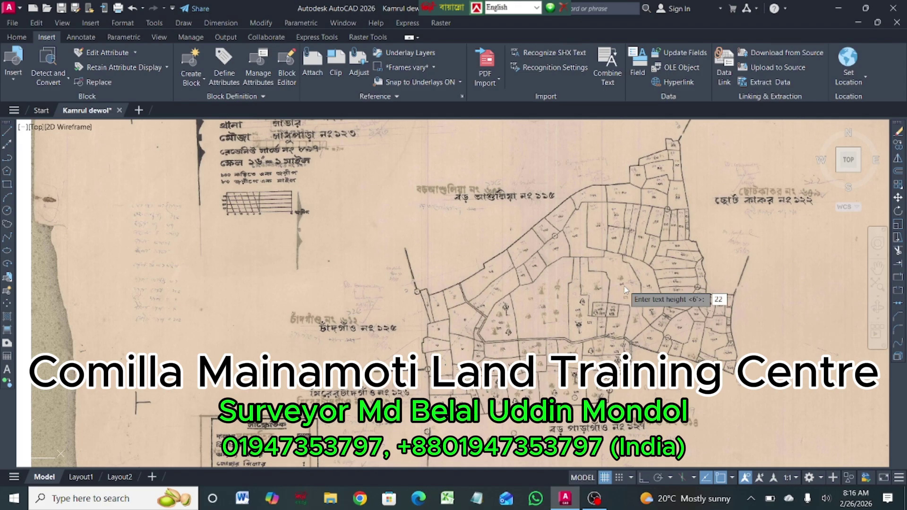
{"action": "key", "text": "Return"}
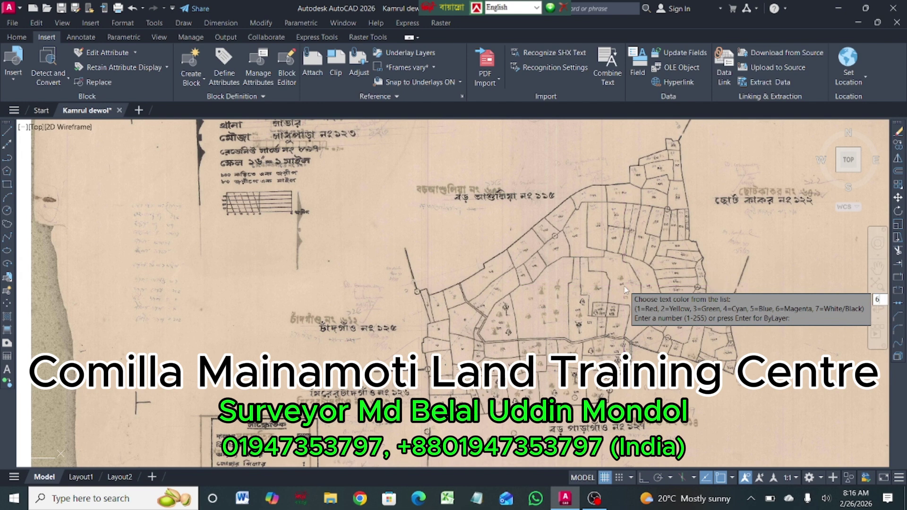
{"action": "key", "text": "Return"}
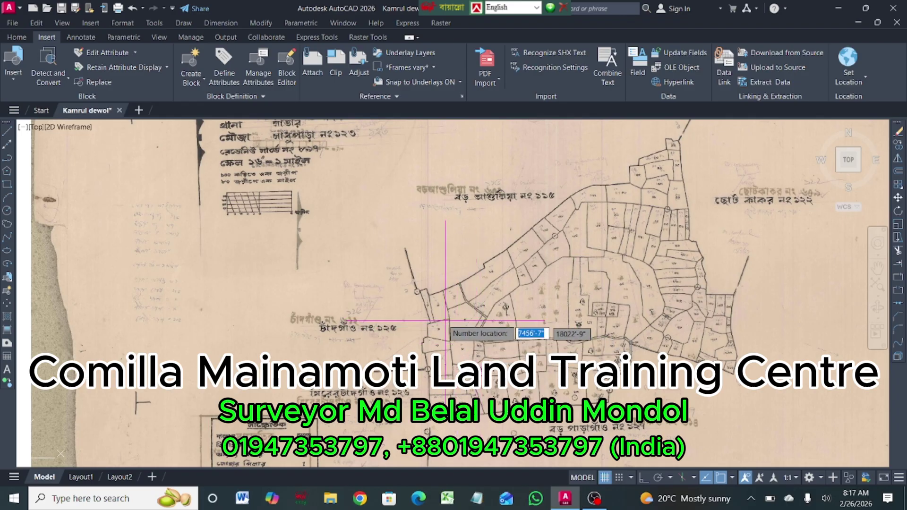
Step: Place numbers 1 to 5 over the matching handwritten plot numbers at the map's northwestern edge
{"action": "scroll", "coordinate": [445, 321], "scroll_direction": "up", "scroll_amount": 10}
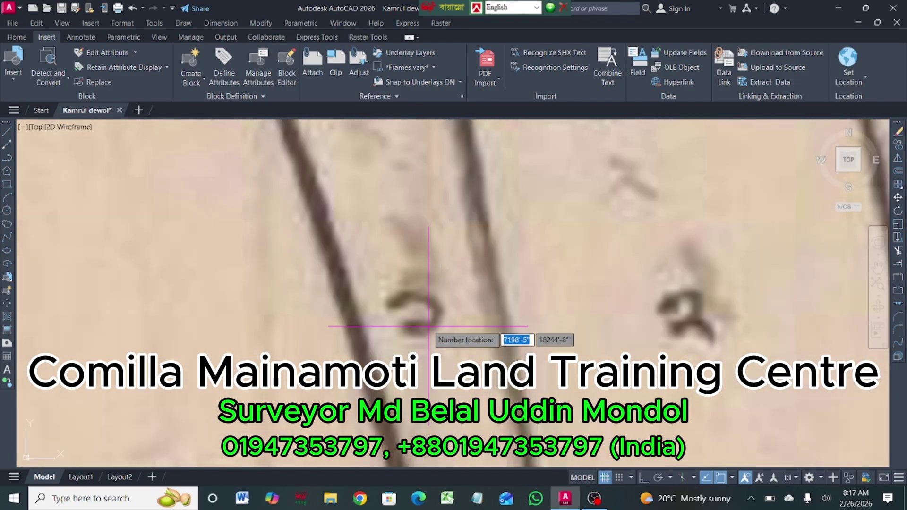
{"action": "left_click", "coordinate": [428, 326]}
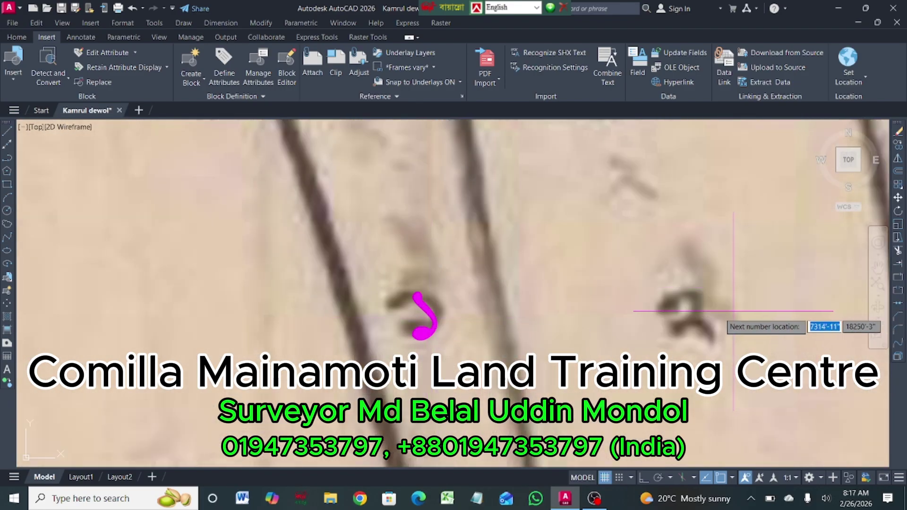
{"action": "left_click", "coordinate": [690, 310]}
{"action": "scroll", "coordinate": [614, 236], "scroll_direction": "down", "scroll_amount": 5}
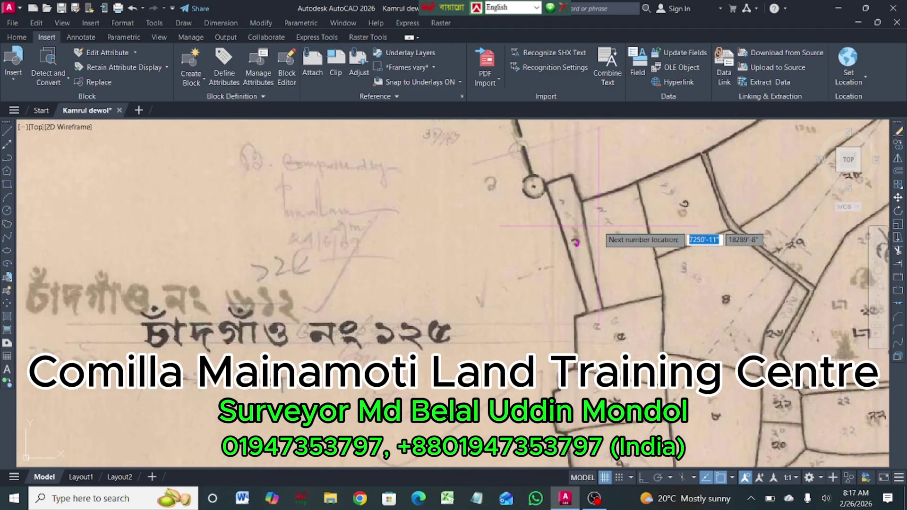
{"action": "scroll", "coordinate": [680, 206], "scroll_direction": "up", "scroll_amount": 4}
{"action": "left_click", "coordinate": [681, 208]}
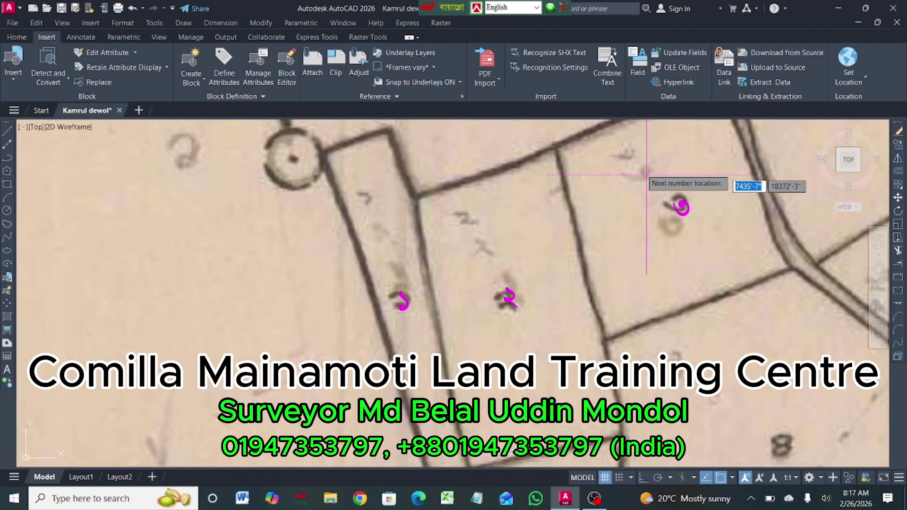
{"action": "scroll", "coordinate": [647, 174], "scroll_direction": "down", "scroll_amount": 4}
{"action": "left_click", "coordinate": [699, 278]}
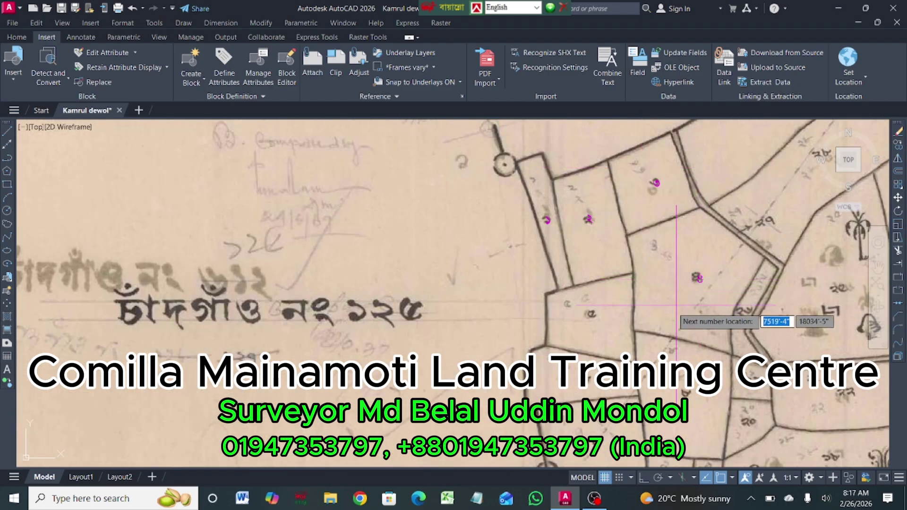
{"action": "left_click", "coordinate": [591, 313]}
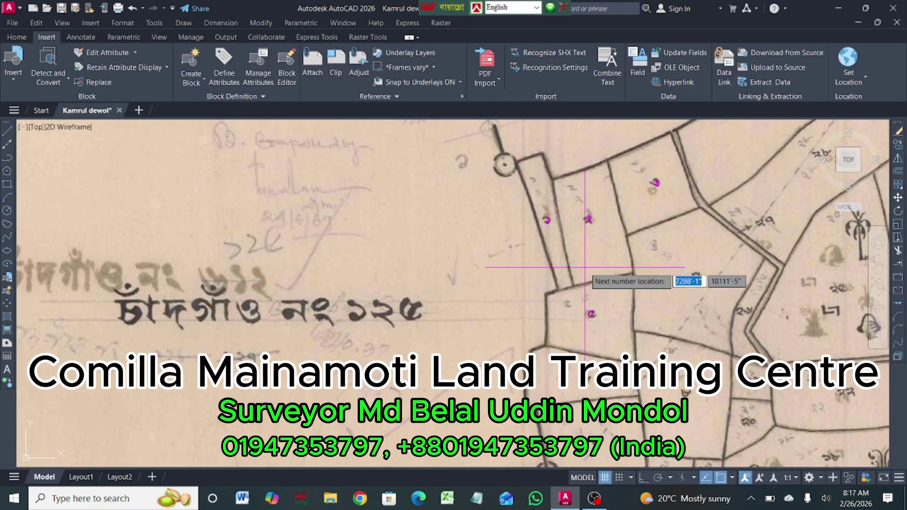
Step: Place numbers 6 to 8 over the matching handwritten numbers in the plots south of plot 5
{"action": "scroll", "coordinate": [585, 267], "scroll_direction": "down", "scroll_amount": 4}
{"action": "scroll", "coordinate": [580, 326], "scroll_direction": "up", "scroll_amount": 7}
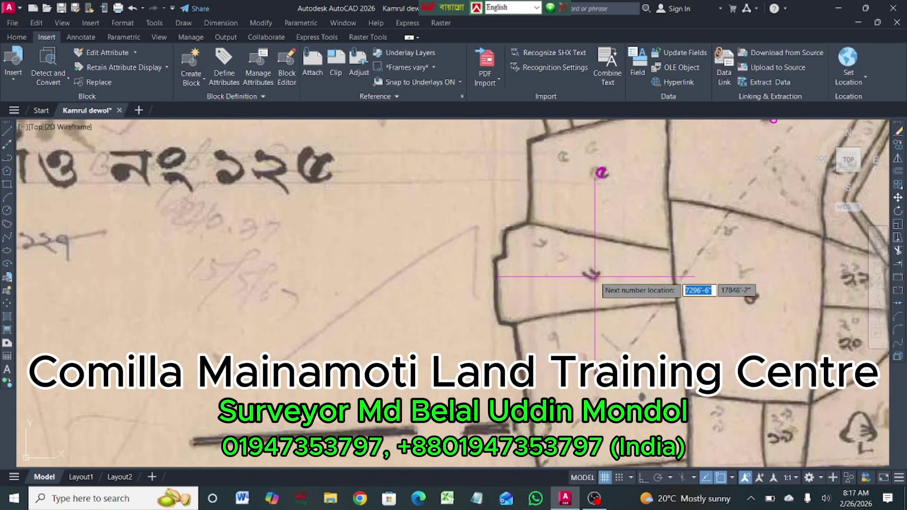
{"action": "left_click", "coordinate": [595, 277]}
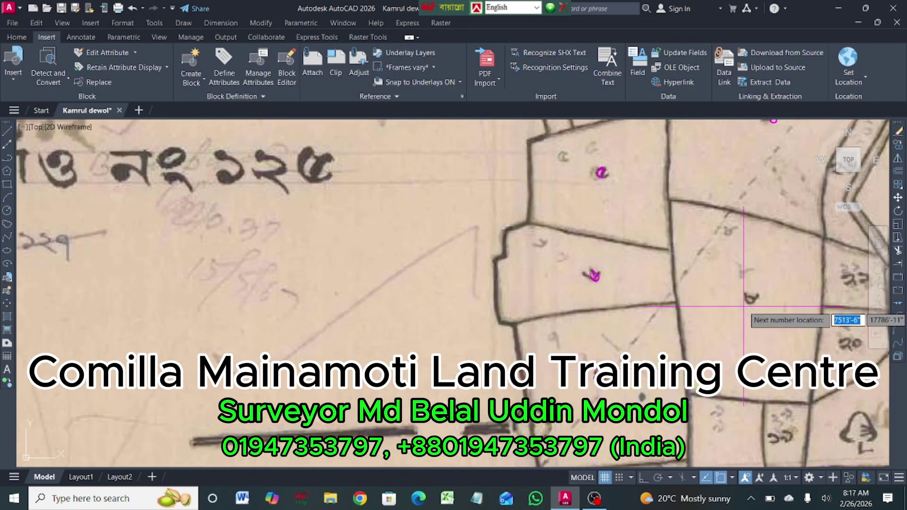
{"action": "left_click", "coordinate": [751, 301]}
{"action": "scroll", "coordinate": [566, 216], "scroll_direction": "down", "scroll_amount": 2}
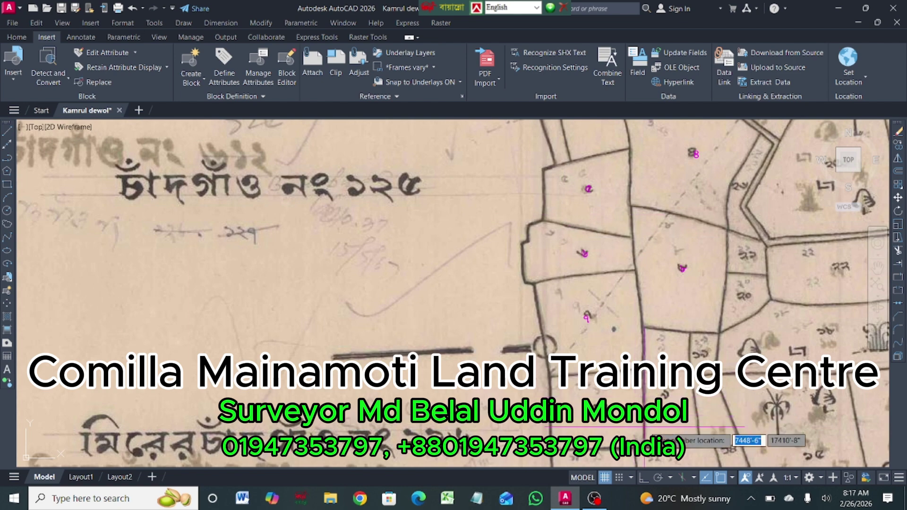
Step: Place numbers 9 to 15 over the matching handwritten numbers in the plots along the map's southwestern edge
{"action": "scroll", "coordinate": [643, 428], "scroll_direction": "up", "scroll_amount": 4}
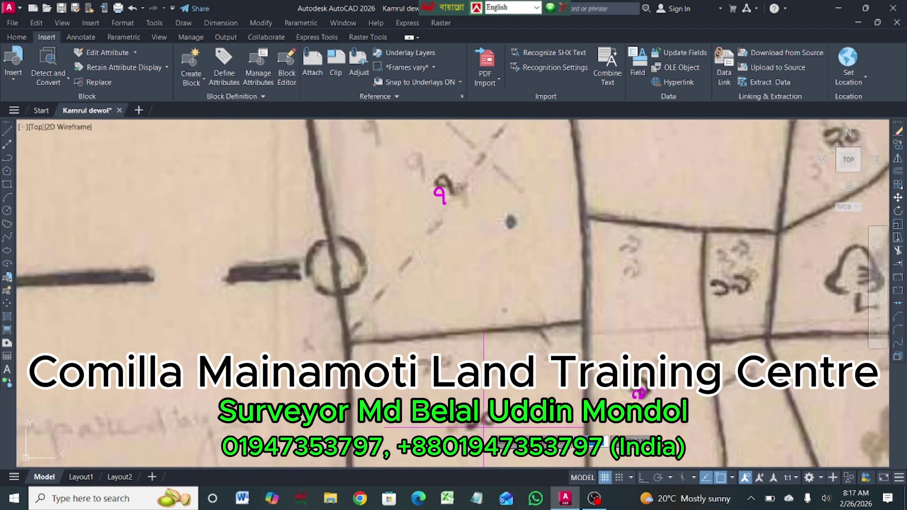
{"action": "scroll", "coordinate": [487, 246], "scroll_direction": "down", "scroll_amount": 3}
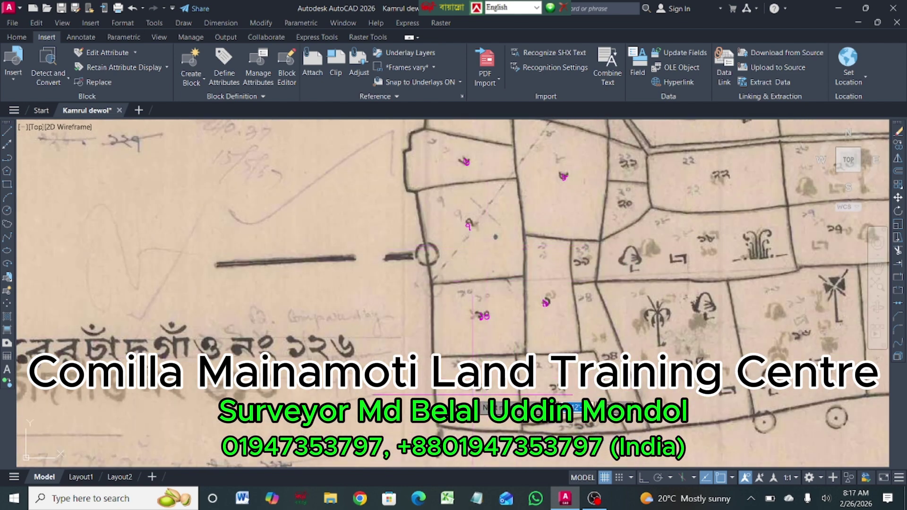
{"action": "scroll", "coordinate": [472, 394], "scroll_direction": "up", "scroll_amount": 2}
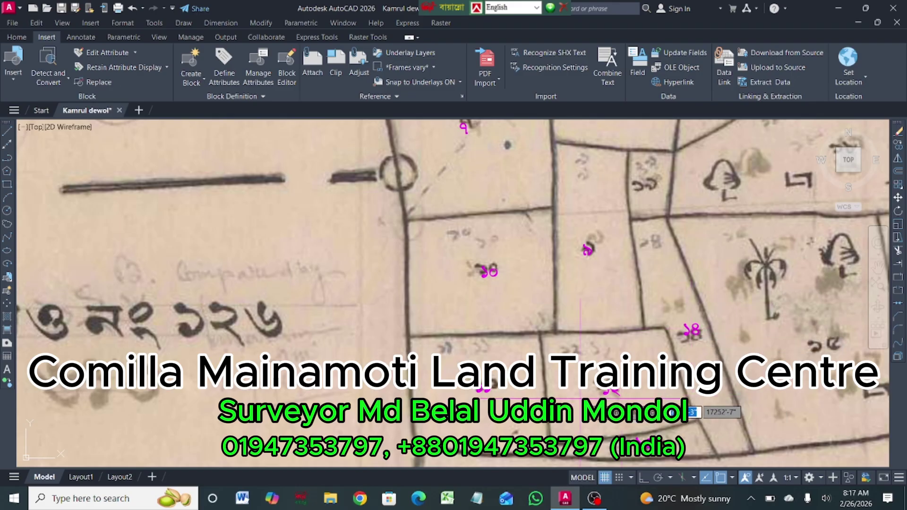
{"action": "scroll", "coordinate": [578, 395], "scroll_direction": "down", "scroll_amount": 2}
{"action": "scroll", "coordinate": [752, 373], "scroll_direction": "up", "scroll_amount": 3}
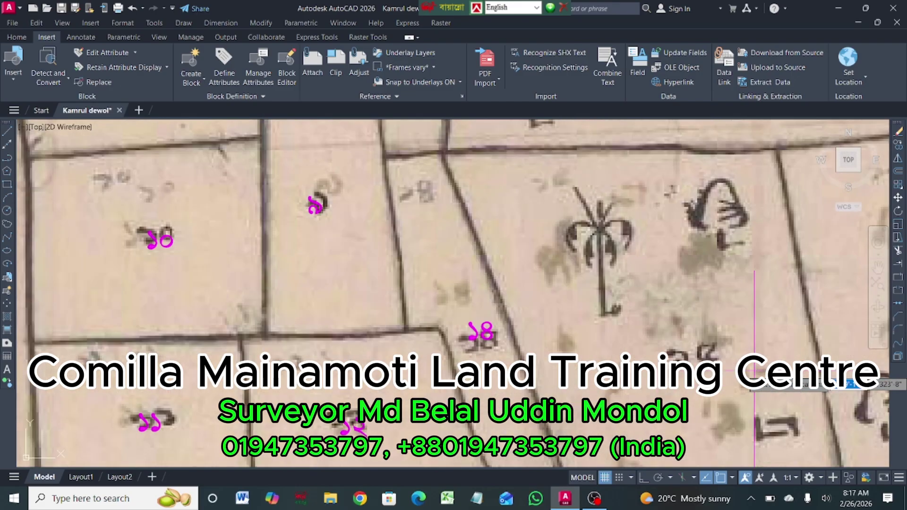
{"action": "scroll", "coordinate": [493, 330], "scroll_direction": "down", "scroll_amount": 3}
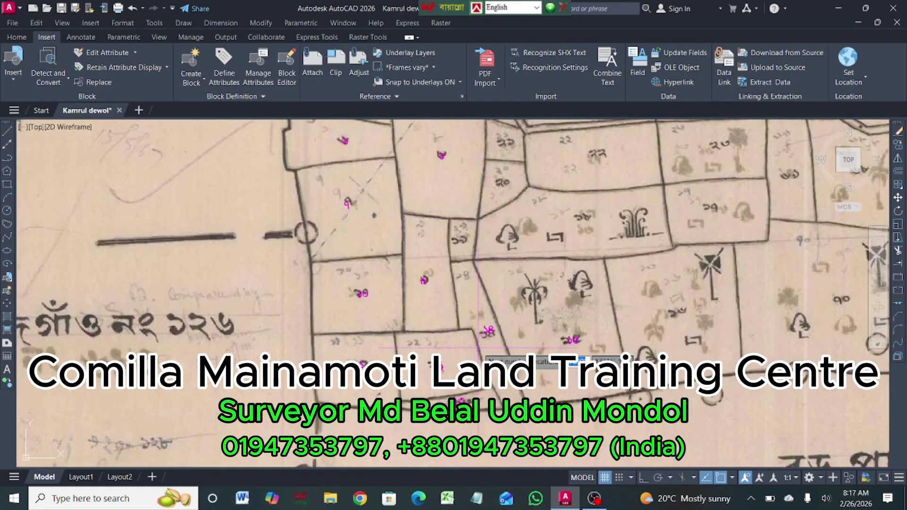
Step: Place numbers 16 to 18 over the matching handwritten numbers in the plots east and north of plot 15
{"action": "scroll", "coordinate": [596, 222], "scroll_direction": "up", "scroll_amount": 5}
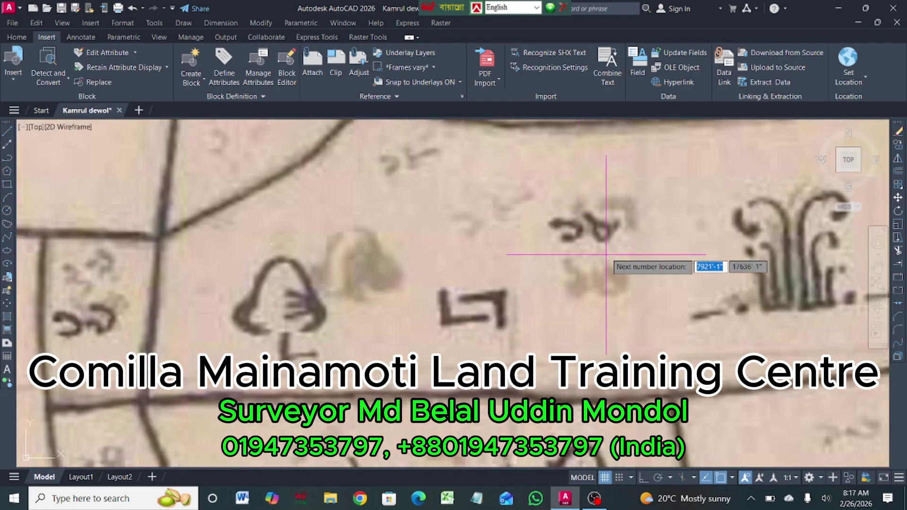
{"action": "scroll", "coordinate": [614, 251], "scroll_direction": "down", "scroll_amount": 4}
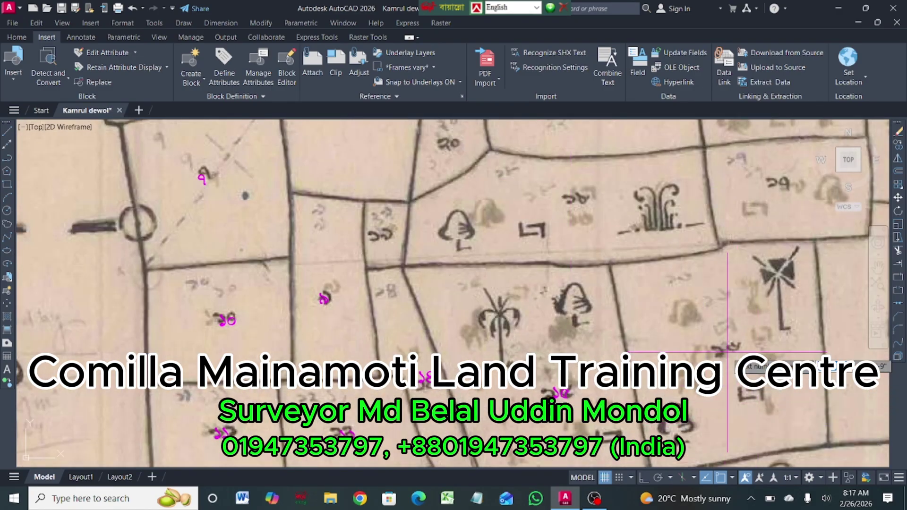
{"action": "left_click", "coordinate": [729, 353]}
{"action": "left_click", "coordinate": [783, 190]}
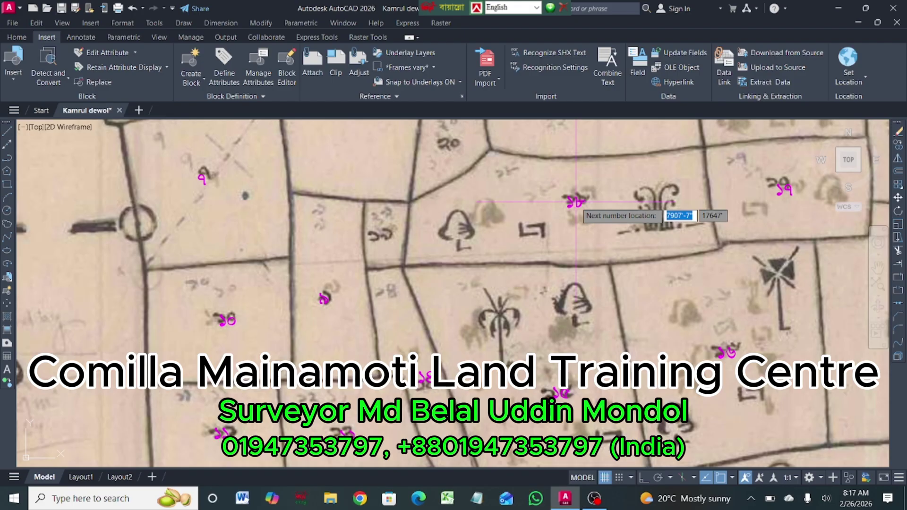
{"action": "scroll", "coordinate": [599, 274], "scroll_direction": "down", "scroll_amount": 2}
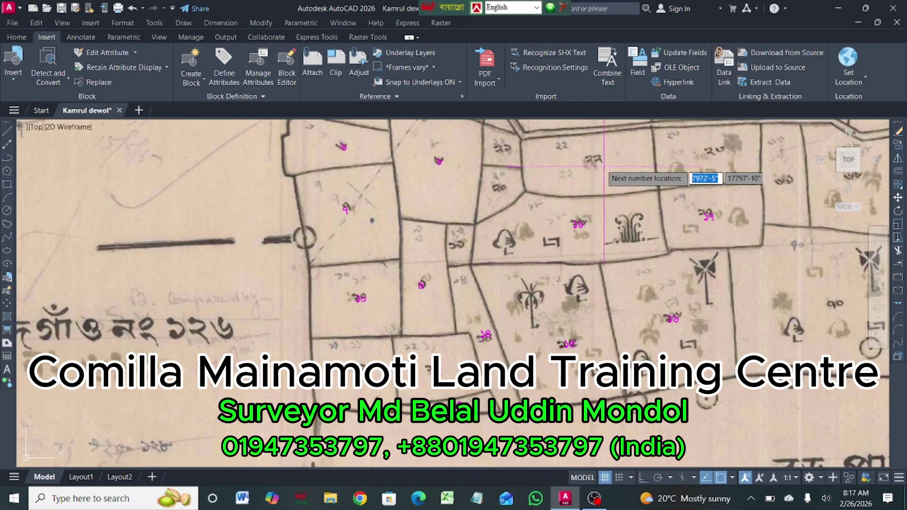
Step: Place numbers 19 to 21 over the matching handwritten numbers in the small plots west of plot 18 and north of it
{"action": "scroll", "coordinate": [474, 247], "scroll_direction": "up", "scroll_amount": 6}
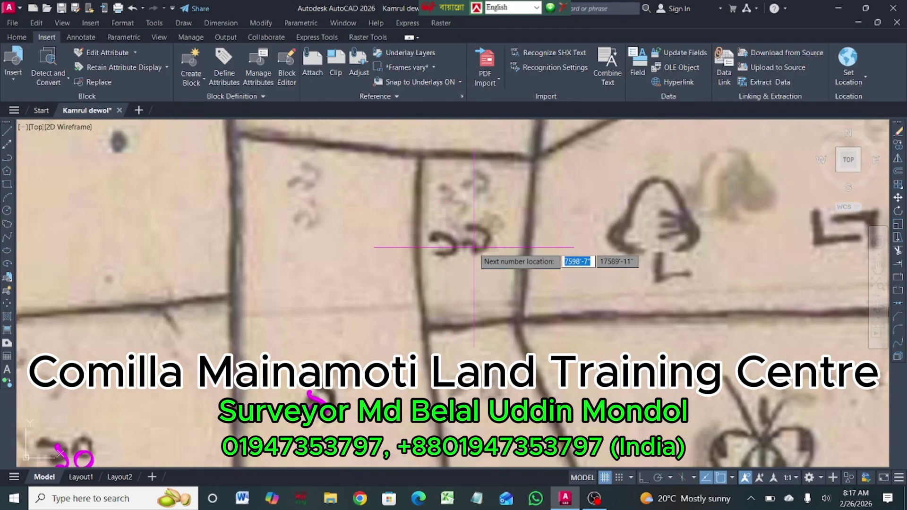
{"action": "left_click", "coordinate": [474, 247]}
{"action": "scroll", "coordinate": [468, 331], "scroll_direction": "down", "scroll_amount": 4}
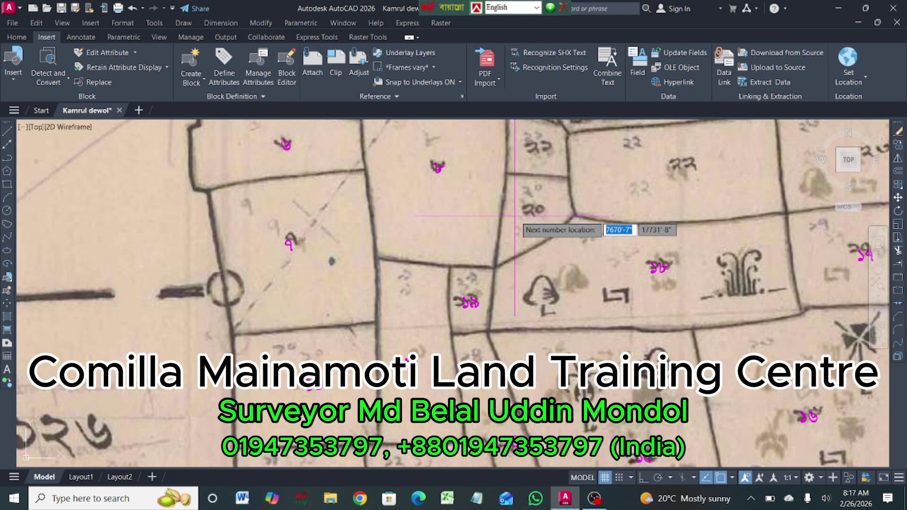
{"action": "left_click", "coordinate": [538, 208]}
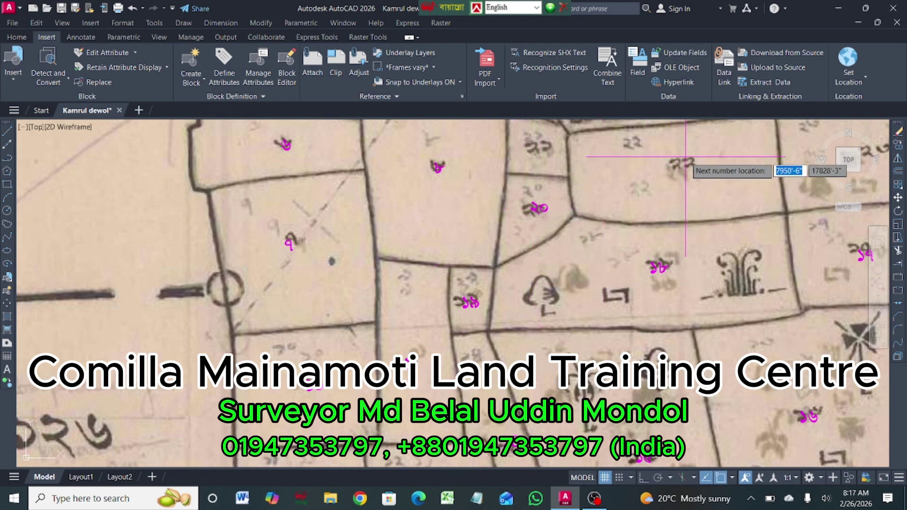
{"action": "left_click", "coordinate": [534, 147]}
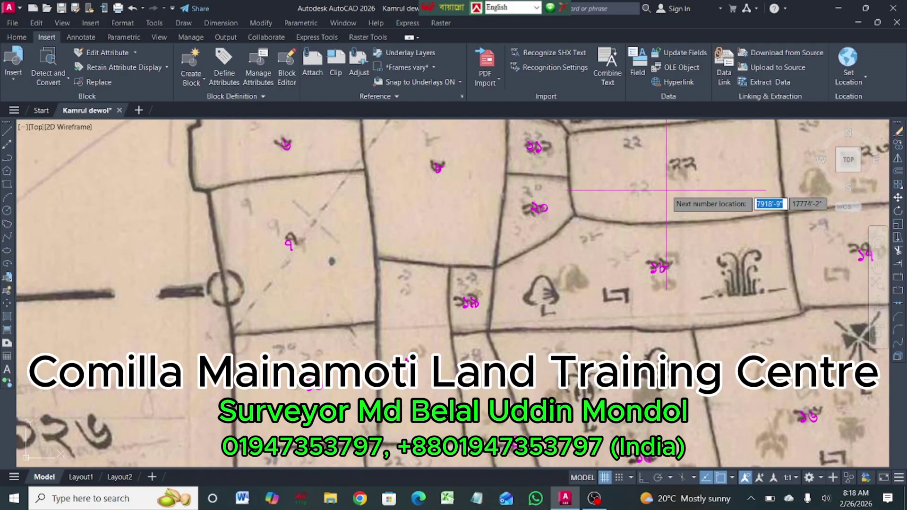
Step: Place numbers 22 and 23 over the matching handwritten numbers in the two plots east of plot 21, south of the road
{"action": "scroll", "coordinate": [675, 186], "scroll_direction": "down", "scroll_amount": 3}
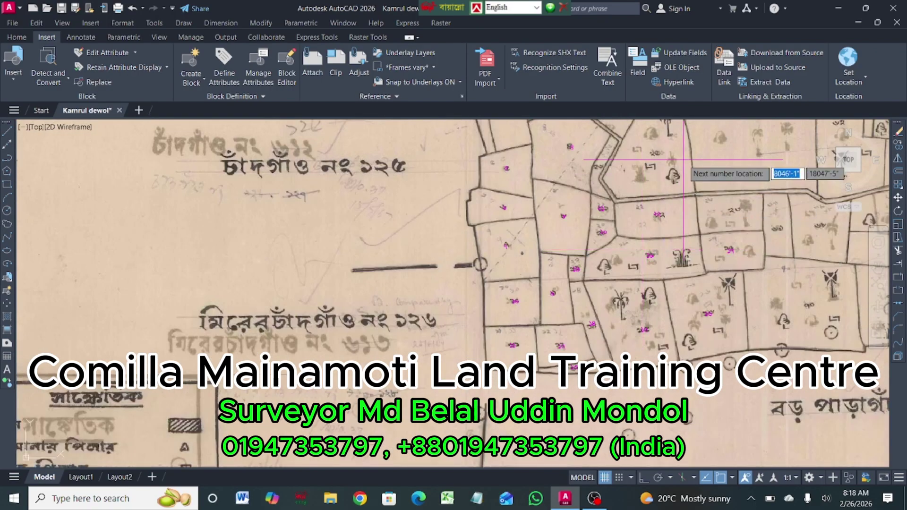
{"action": "scroll", "coordinate": [683, 159], "scroll_direction": "up", "scroll_amount": 7}
{"action": "scroll", "coordinate": [614, 193], "scroll_direction": "down", "scroll_amount": 3}
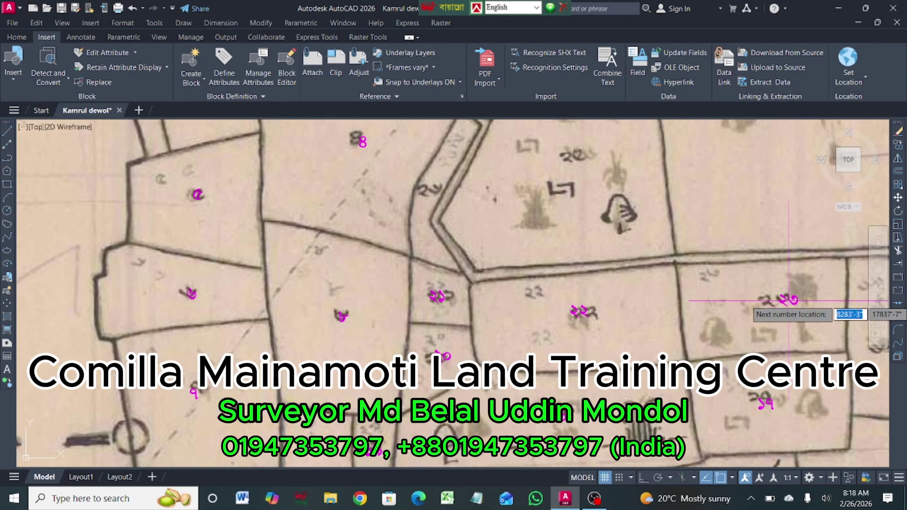
Step: Place numbers 24 to 26 over the matching handwritten numbers in the large plots north of the road and the narrow strip beside plot 4
{"action": "scroll", "coordinate": [780, 307], "scroll_direction": "down", "scroll_amount": 5}
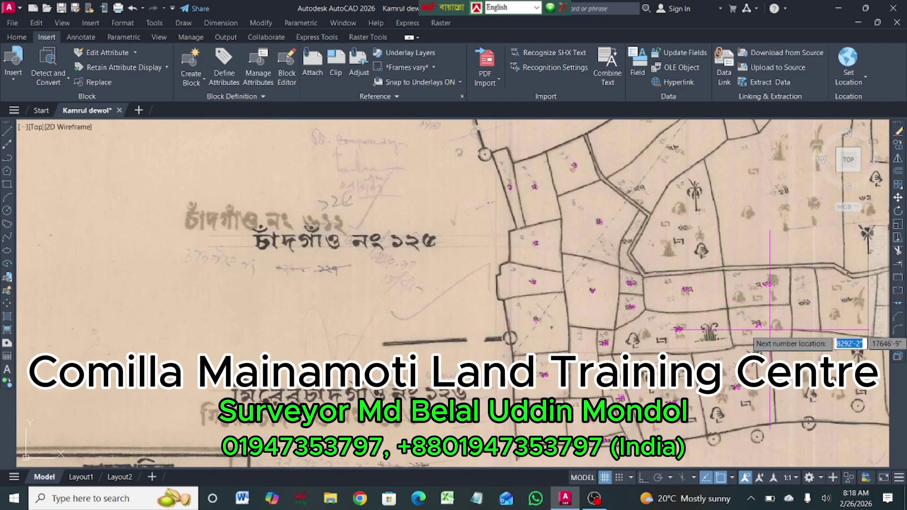
{"action": "scroll", "coordinate": [798, 304], "scroll_direction": "up", "scroll_amount": 5}
{"action": "scroll", "coordinate": [775, 301], "scroll_direction": "down", "scroll_amount": 5}
{"action": "scroll", "coordinate": [827, 220], "scroll_direction": "up", "scroll_amount": 4}
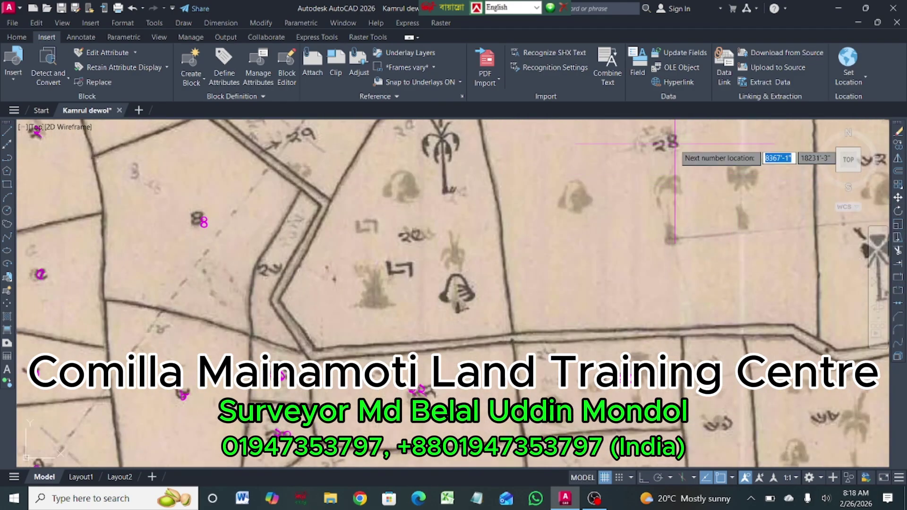
{"action": "scroll", "coordinate": [680, 212], "scroll_direction": "down", "scroll_amount": 4}
{"action": "scroll", "coordinate": [430, 284], "scroll_direction": "up", "scroll_amount": 6}
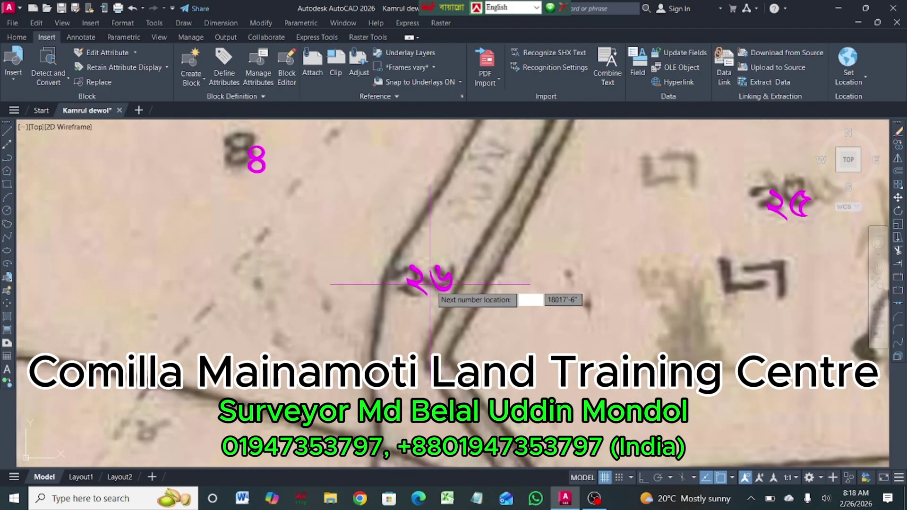
Step: Place numbers 27 to 30 over the matching handwritten numbers on the narrow road and in the plots northeast of plot 3
{"action": "scroll", "coordinate": [429, 284], "scroll_direction": "down", "scroll_amount": 5}
{"action": "scroll", "coordinate": [491, 193], "scroll_direction": "up", "scroll_amount": 3}
{"action": "scroll", "coordinate": [488, 279], "scroll_direction": "down", "scroll_amount": 2}
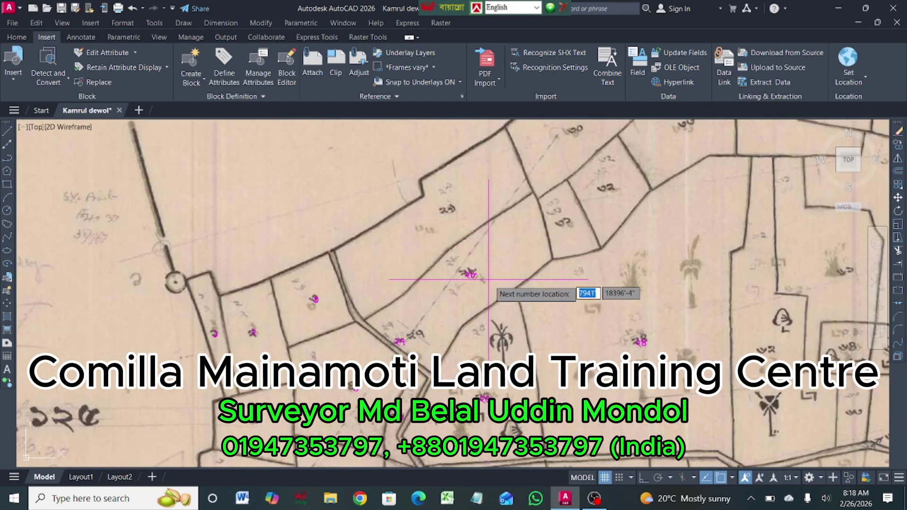
{"action": "scroll", "coordinate": [562, 184], "scroll_direction": "down", "scroll_amount": 3}
{"action": "scroll", "coordinate": [456, 165], "scroll_direction": "up", "scroll_amount": 5}
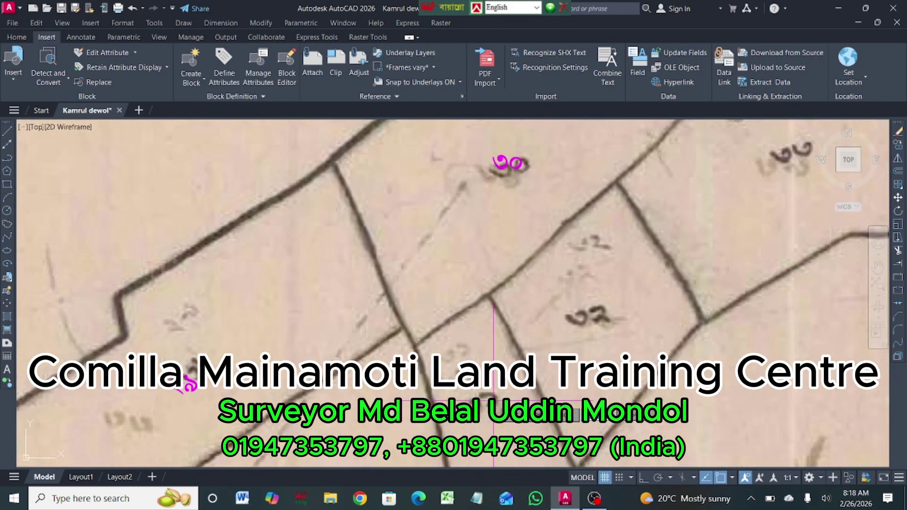
Step: Place numbers 31 to 35 over the matching handwritten numbers in the plots east and northeast of plot 30
{"action": "left_click", "coordinate": [494, 401]}
{"action": "scroll", "coordinate": [550, 371], "scroll_direction": "down", "scroll_amount": 3}
{"action": "left_click", "coordinate": [707, 233]}
{"action": "scroll", "coordinate": [564, 356], "scroll_direction": "down", "scroll_amount": 4}
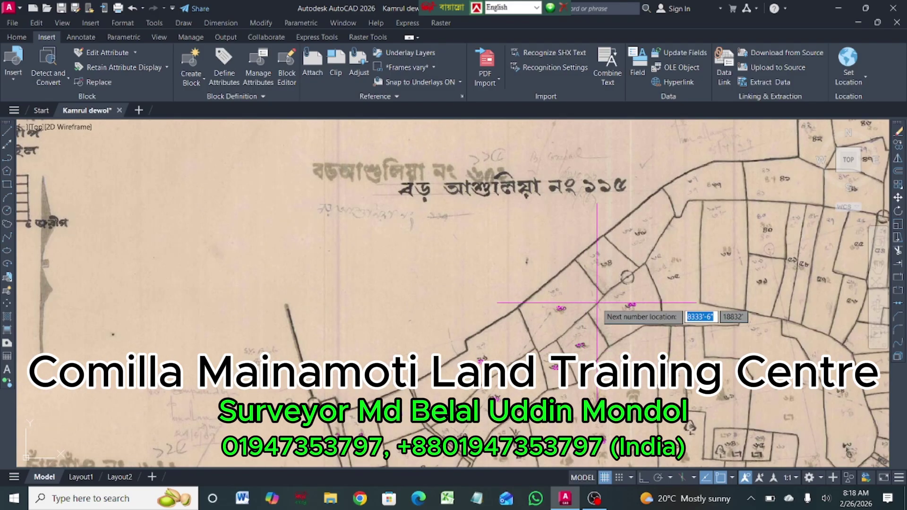
{"action": "scroll", "coordinate": [609, 253], "scroll_direction": "up", "scroll_amount": 6}
{"action": "left_click", "coordinate": [592, 298]}
{"action": "scroll", "coordinate": [727, 184], "scroll_direction": "down", "scroll_amount": 3}
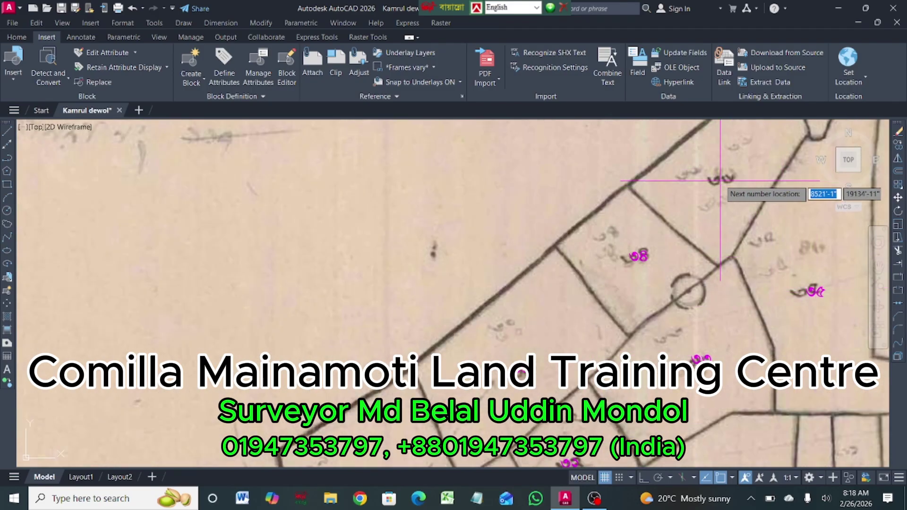
Step: Place numbers 36 to 41 over the matching handwritten numbers along the northern edge and in the long plots just south of it
{"action": "scroll", "coordinate": [774, 185], "scroll_direction": "down", "scroll_amount": 3}
{"action": "scroll", "coordinate": [625, 163], "scroll_direction": "up", "scroll_amount": 8}
{"action": "left_click", "coordinate": [624, 163]}
{"action": "scroll", "coordinate": [661, 264], "scroll_direction": "down", "scroll_amount": 5}
{"action": "scroll", "coordinate": [670, 302], "scroll_direction": "up", "scroll_amount": 5}
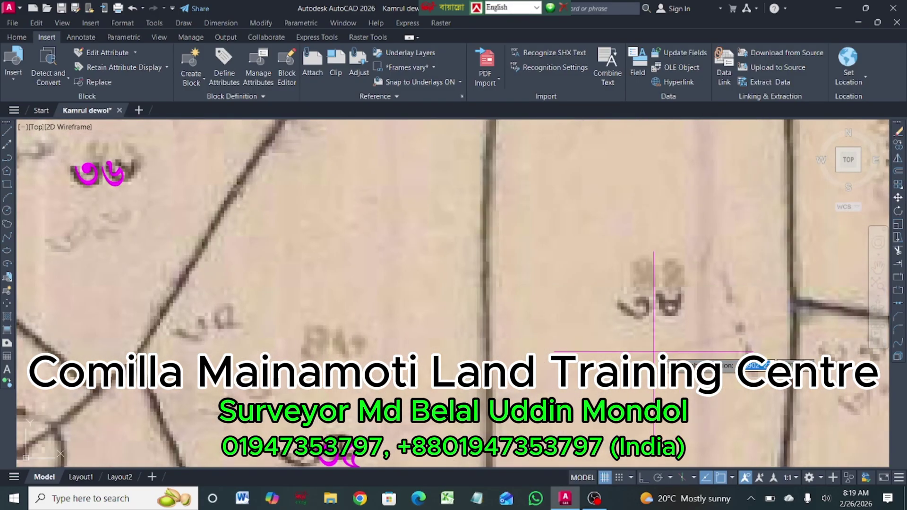
{"action": "scroll", "coordinate": [666, 298], "scroll_direction": "down", "scroll_amount": 5}
{"action": "left_click", "coordinate": [703, 250]}
{"action": "left_click", "coordinate": [731, 169]}
{"action": "scroll", "coordinate": [755, 159], "scroll_direction": "up", "scroll_amount": 2}
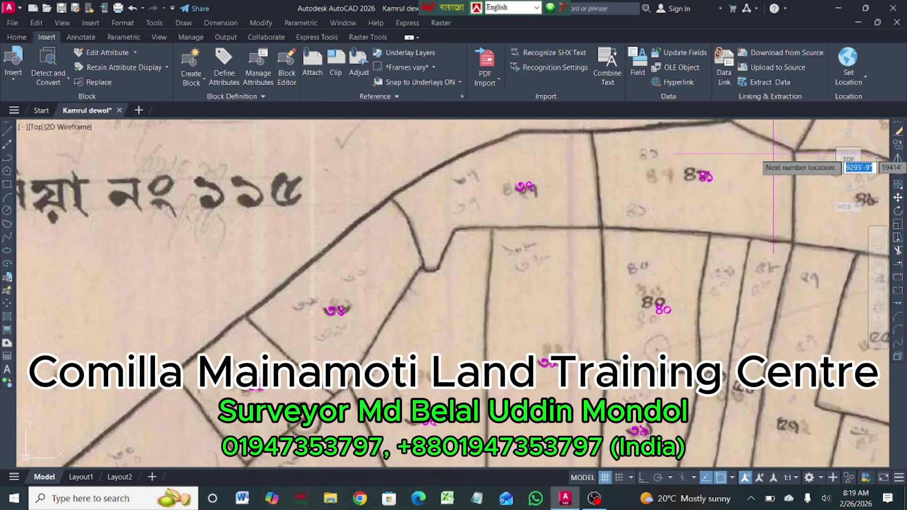
Step: Place numbers 42 to 47 over the matching handwritten numbers in the plots at the map's northern tip
{"action": "scroll", "coordinate": [562, 204], "scroll_direction": "down", "scroll_amount": 2}
{"action": "scroll", "coordinate": [673, 304], "scroll_direction": "down", "scroll_amount": 4}
{"action": "scroll", "coordinate": [709, 212], "scroll_direction": "up", "scroll_amount": 6}
{"action": "left_click", "coordinate": [634, 261]}
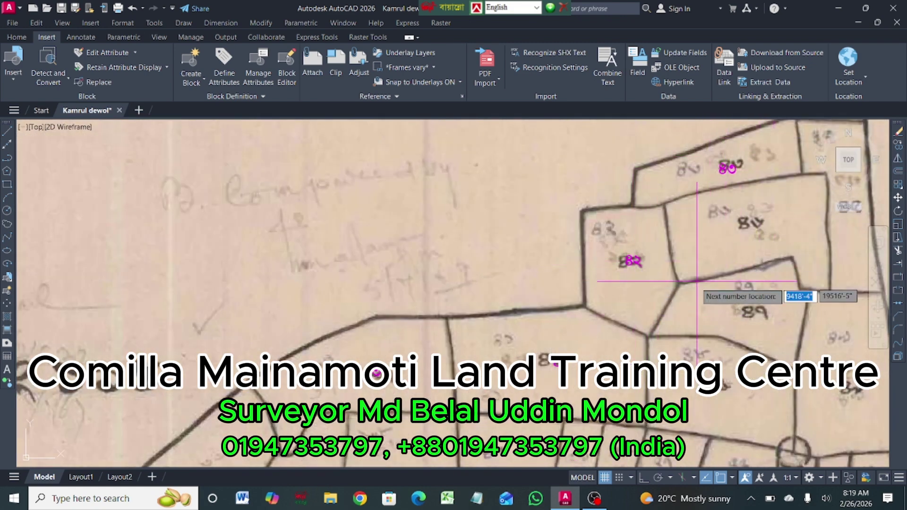
{"action": "scroll", "coordinate": [733, 236], "scroll_direction": "down", "scroll_amount": 2}
{"action": "left_click", "coordinate": [752, 230]}
{"action": "left_click", "coordinate": [751, 282]}
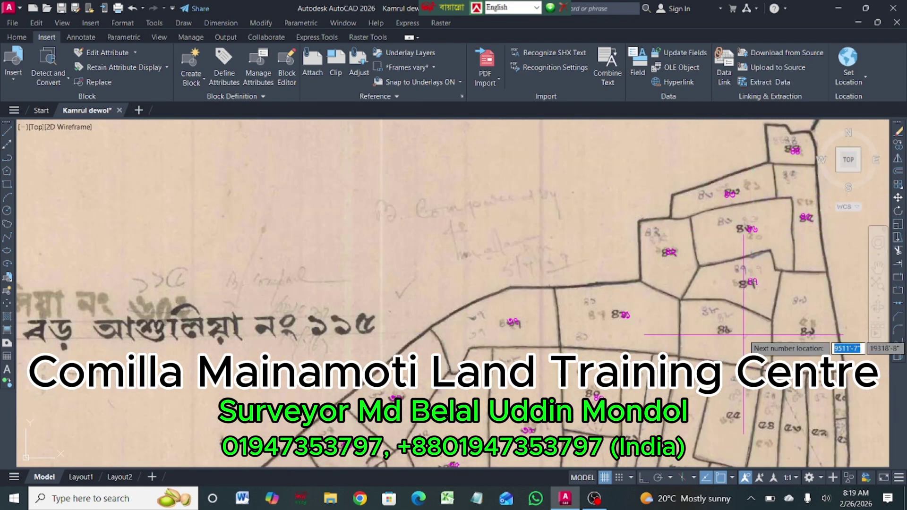
Step: Place numbers 48 and 49 over the matching handwritten numbers in the two plots south of plot 47
{"action": "scroll", "coordinate": [732, 341], "scroll_direction": "up", "scroll_amount": 2}
{"action": "left_click", "coordinate": [698, 312]}
{"action": "scroll", "coordinate": [593, 255], "scroll_direction": "down", "scroll_amount": 1}
{"action": "left_click", "coordinate": [794, 298]}
{"action": "scroll", "coordinate": [794, 298], "scroll_direction": "down", "scroll_amount": 2}
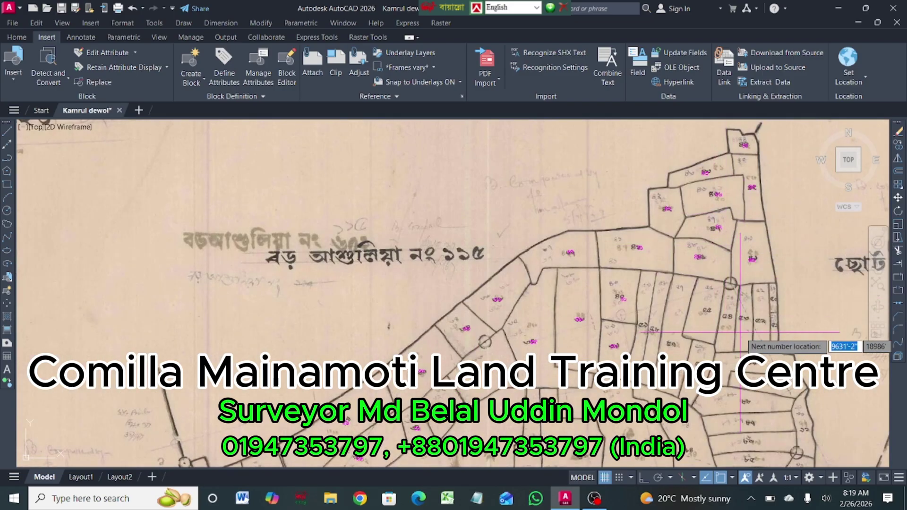
Step: Place numbers 50 to 55 over the matching handwritten numbers in the narrow strip plots south of plot 49, working westward
{"action": "scroll", "coordinate": [585, 255], "scroll_direction": "up", "scroll_amount": 3}
{"action": "scroll", "coordinate": [732, 228], "scroll_direction": "up", "scroll_amount": 3}
{"action": "left_click", "coordinate": [744, 230]}
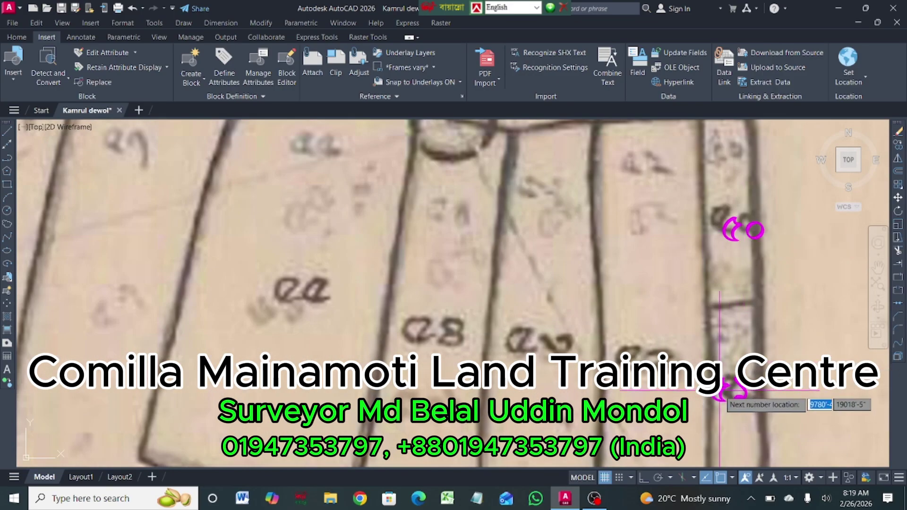
{"action": "left_click", "coordinate": [730, 391]}
{"action": "left_click", "coordinate": [667, 366]}
{"action": "left_click", "coordinate": [537, 343]}
{"action": "left_click", "coordinate": [443, 326]}
{"action": "left_click", "coordinate": [306, 291]}
Step: Place numbers 56 to 59 over the matching handwritten numbers in the plots between plot 55 and plot 40
{"action": "scroll", "coordinate": [460, 429], "scroll_direction": "down", "scroll_amount": 2}
{"action": "left_click", "coordinate": [507, 408]}
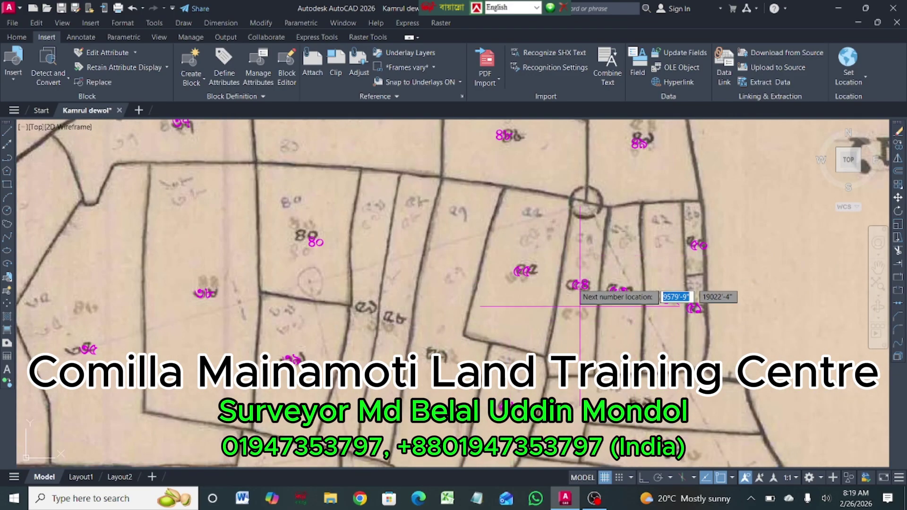
{"action": "left_click", "coordinate": [445, 356]}
{"action": "left_click", "coordinate": [392, 324]}
{"action": "left_click", "coordinate": [368, 298]}
Step: Place numbers 60 and 61 over the matching handwritten numbers in the large central plots south of plots 38 and 39
{"action": "scroll", "coordinate": [375, 189], "scroll_direction": "down", "scroll_amount": 3}
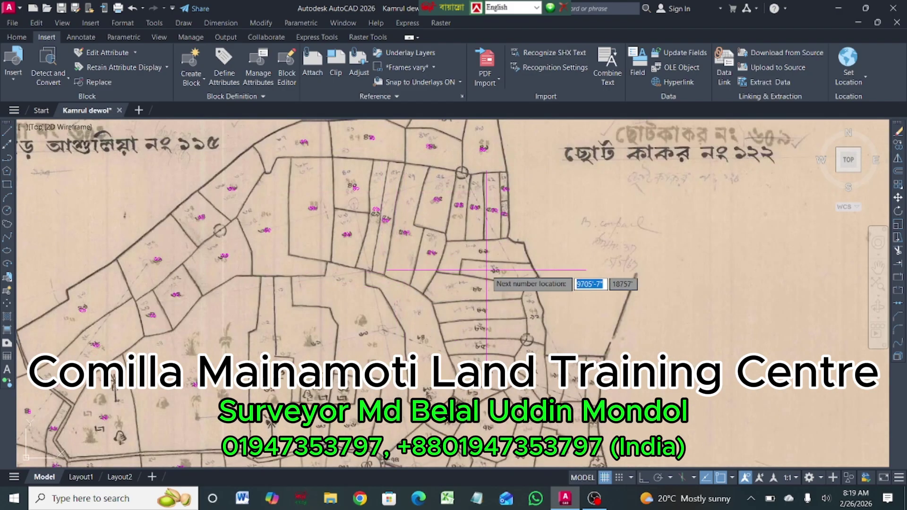
{"action": "scroll", "coordinate": [479, 269], "scroll_direction": "up", "scroll_amount": 3}
{"action": "scroll", "coordinate": [625, 265], "scroll_direction": "down", "scroll_amount": 3}
{"action": "scroll", "coordinate": [440, 349], "scroll_direction": "up", "scroll_amount": 3}
{"action": "left_click", "coordinate": [425, 352]}
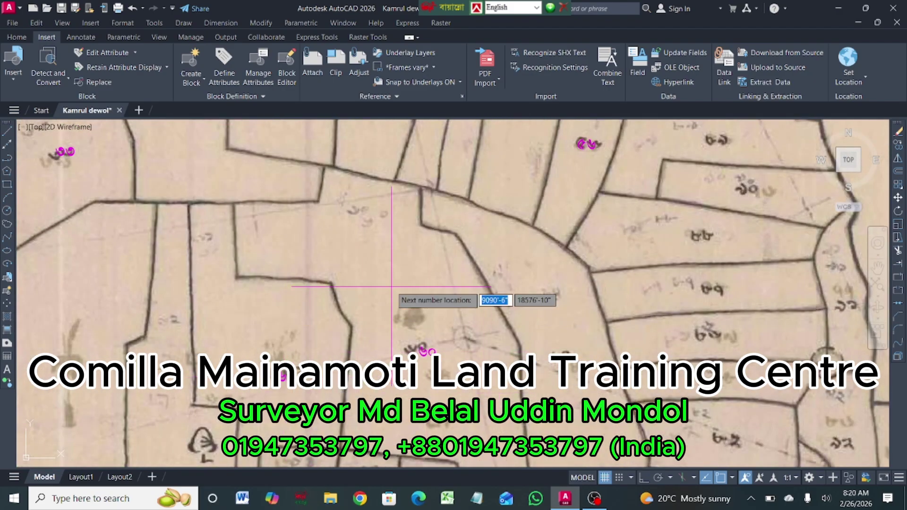
Step: Place numbers 62 to 66 over the matching handwritten numbers in the central plots south of plots 60 and 61
{"action": "scroll", "coordinate": [536, 261], "scroll_direction": "down", "scroll_amount": 3}
{"action": "scroll", "coordinate": [375, 409], "scroll_direction": "down", "scroll_amount": 3}
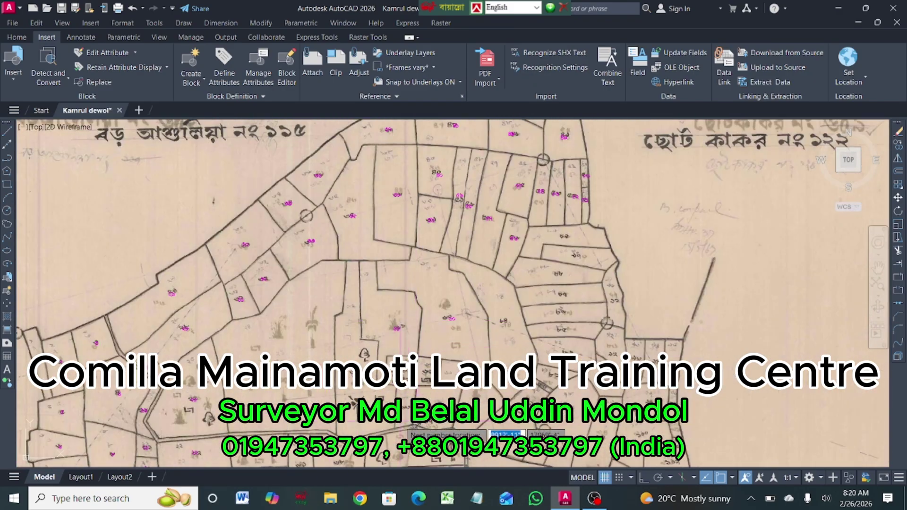
{"action": "scroll", "coordinate": [389, 443], "scroll_direction": "up", "scroll_amount": 7}
{"action": "left_click", "coordinate": [394, 421]}
{"action": "left_click", "coordinate": [391, 269]}
{"action": "left_click", "coordinate": [492, 281]}
{"action": "left_click", "coordinate": [506, 408]}
{"action": "scroll", "coordinate": [489, 234], "scroll_direction": "down", "scroll_amount": 5}
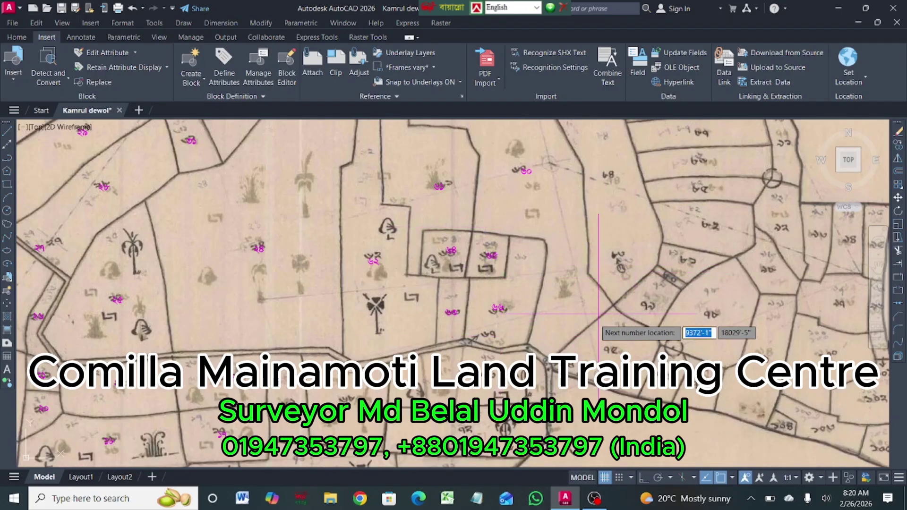
Step: Place numbers 67 to 69 over the matching handwritten numbers on the road and in the two plots east of plot 23
{"action": "scroll", "coordinate": [427, 288], "scroll_direction": "down", "scroll_amount": 5}
{"action": "scroll", "coordinate": [340, 339], "scroll_direction": "up", "scroll_amount": 8}
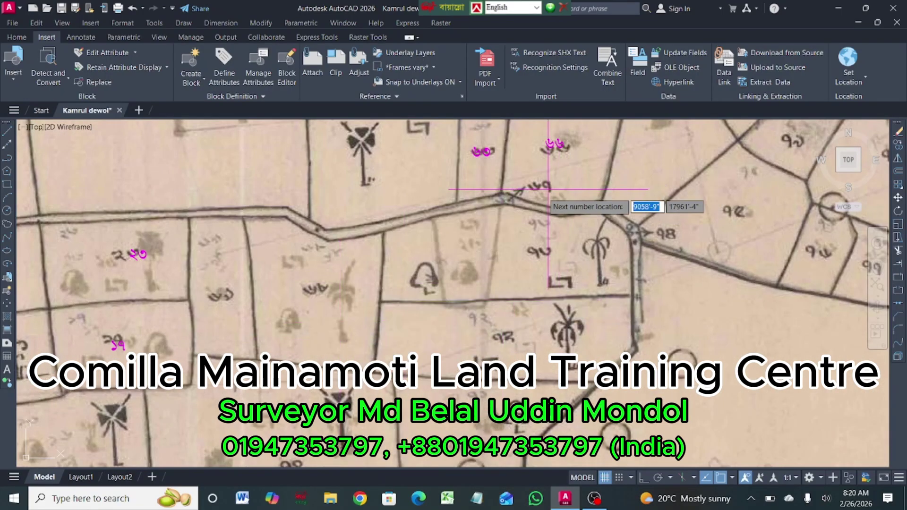
{"action": "left_click", "coordinate": [518, 202]}
{"action": "left_click", "coordinate": [316, 293]}
{"action": "left_click", "coordinate": [223, 298]}
Step: Place numbers 70 to 73 over the matching handwritten numbers in the plots south and east of plots 68 and 69
{"action": "scroll", "coordinate": [292, 334], "scroll_direction": "down", "scroll_amount": 5}
{"action": "scroll", "coordinate": [293, 333], "scroll_direction": "up", "scroll_amount": 3}
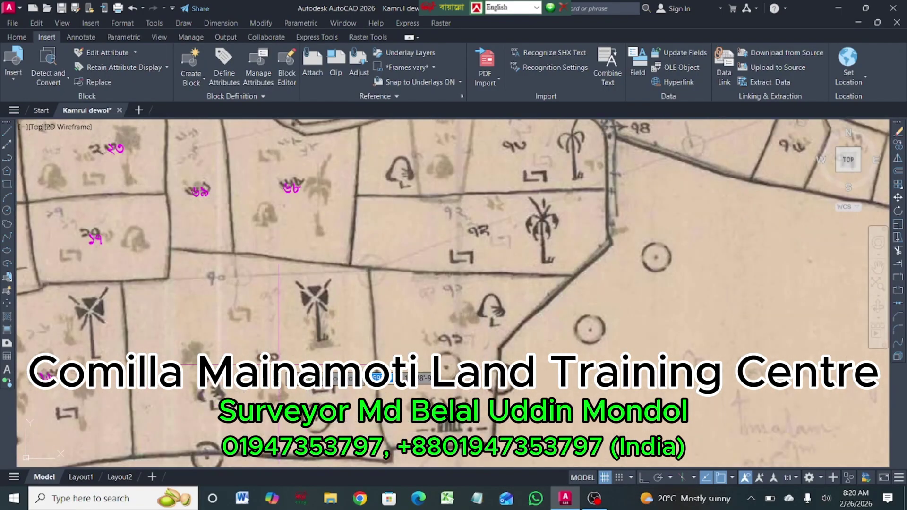
{"action": "scroll", "coordinate": [518, 177], "scroll_direction": "down", "scroll_amount": 4}
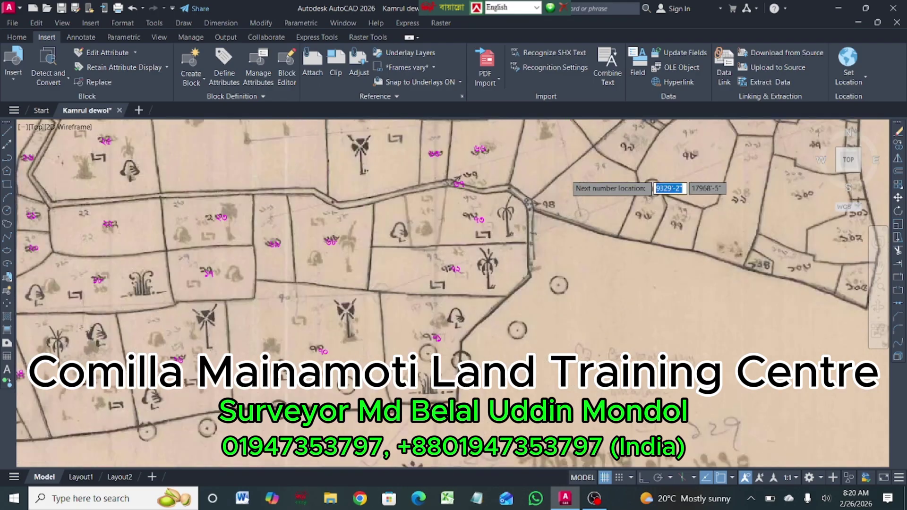
Step: Place numbers 74 to 79 over the matching handwritten numbers on the path and in the plots east of plot 73
{"action": "scroll", "coordinate": [518, 178], "scroll_direction": "up", "scroll_amount": 4}
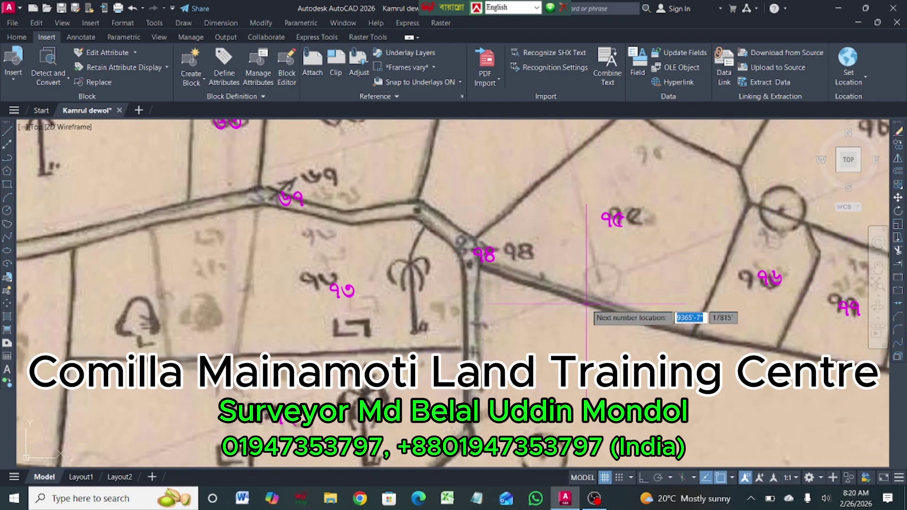
{"action": "scroll", "coordinate": [590, 307], "scroll_direction": "down", "scroll_amount": 5}
{"action": "scroll", "coordinate": [689, 163], "scroll_direction": "up", "scroll_amount": 4}
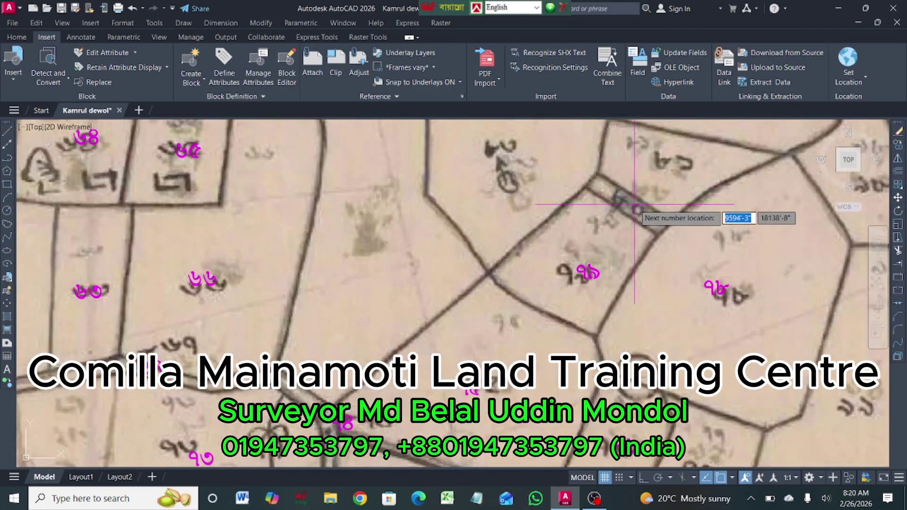
Step: Place numbers 80 to 87 over the matching handwritten numbers in the plots north of plot 79
{"action": "scroll", "coordinate": [736, 256], "scroll_direction": "down", "scroll_amount": 6}
{"action": "scroll", "coordinate": [609, 183], "scroll_direction": "up", "scroll_amount": 6}
{"action": "scroll", "coordinate": [609, 184], "scroll_direction": "down", "scroll_amount": 5}
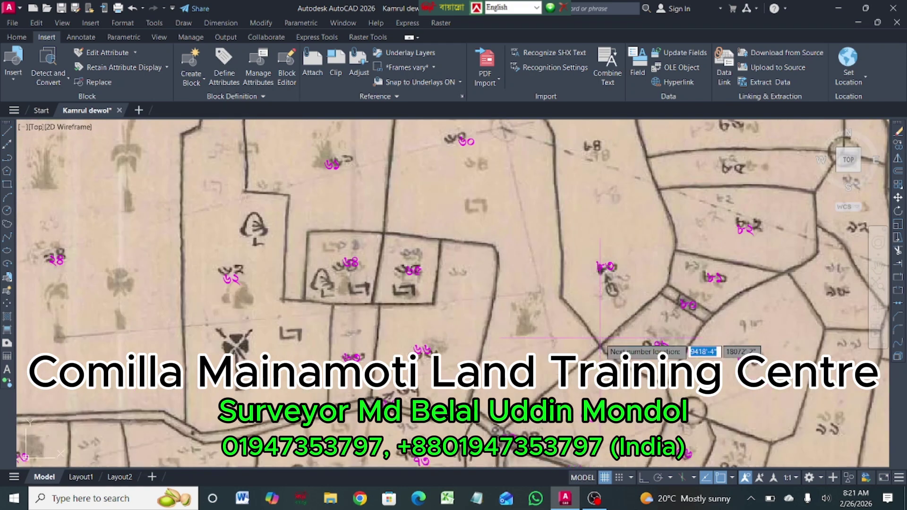
{"action": "scroll", "coordinate": [687, 147], "scroll_direction": "down", "scroll_amount": 4}
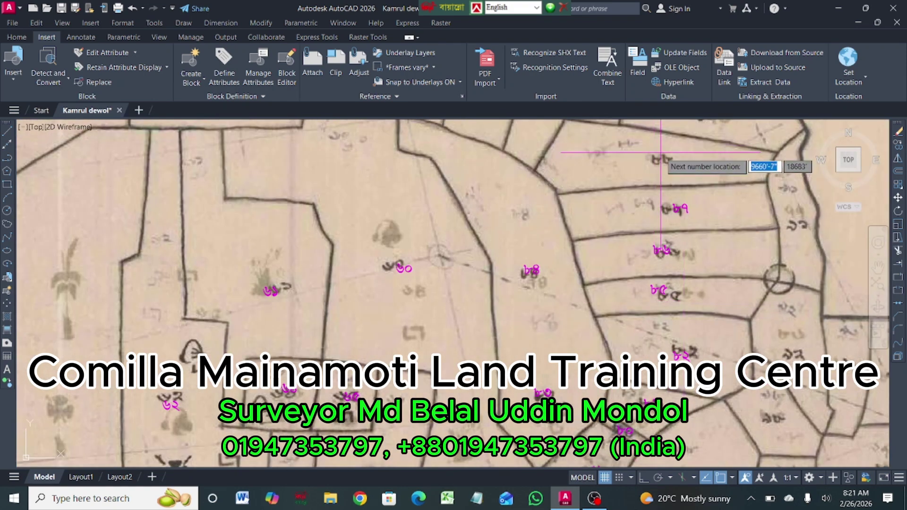
Step: Continue the sequence from 88 over the matching handwritten numbers in the remaining plots on the map's eastern side
{"action": "scroll", "coordinate": [723, 207], "scroll_direction": "up", "scroll_amount": 5}
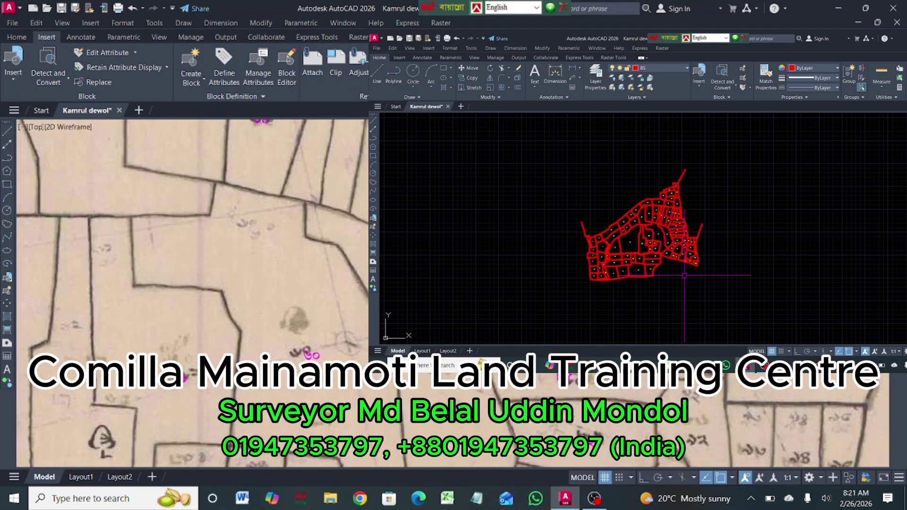
{"action": "middle_click_drag", "start_coordinate": [698, 442], "coordinate": [693, 354]}
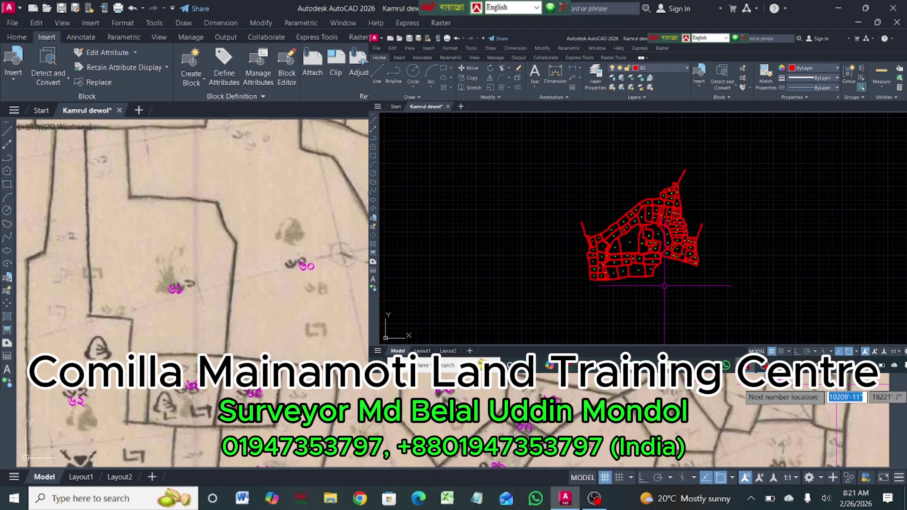
{"action": "scroll", "coordinate": [832, 378], "scroll_direction": "down", "scroll_amount": 4}
{"action": "scroll", "coordinate": [709, 340], "scroll_direction": "up", "scroll_amount": 6}
{"action": "scroll", "coordinate": [638, 326], "scroll_direction": "down", "scroll_amount": 6}
{"action": "scroll", "coordinate": [576, 312], "scroll_direction": "up", "scroll_amount": 8}
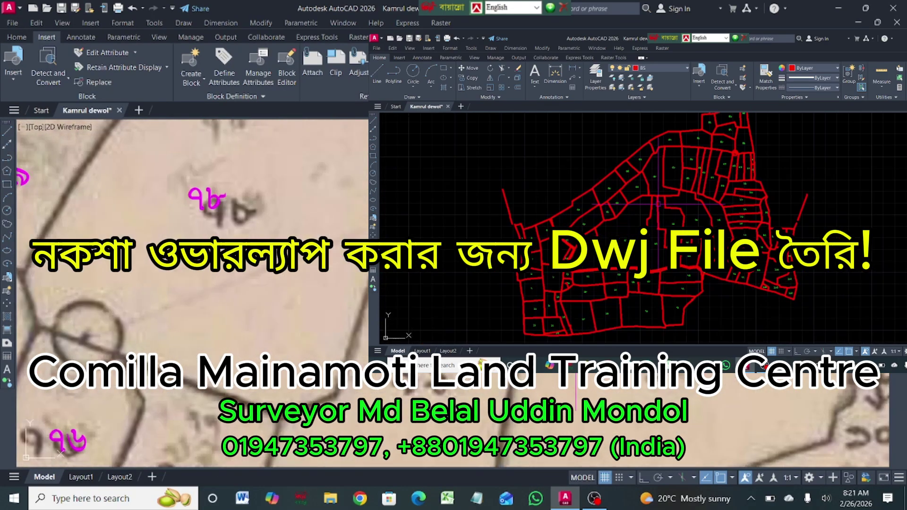
{"action": "scroll", "coordinate": [456, 329], "scroll_direction": "down", "scroll_amount": 3}
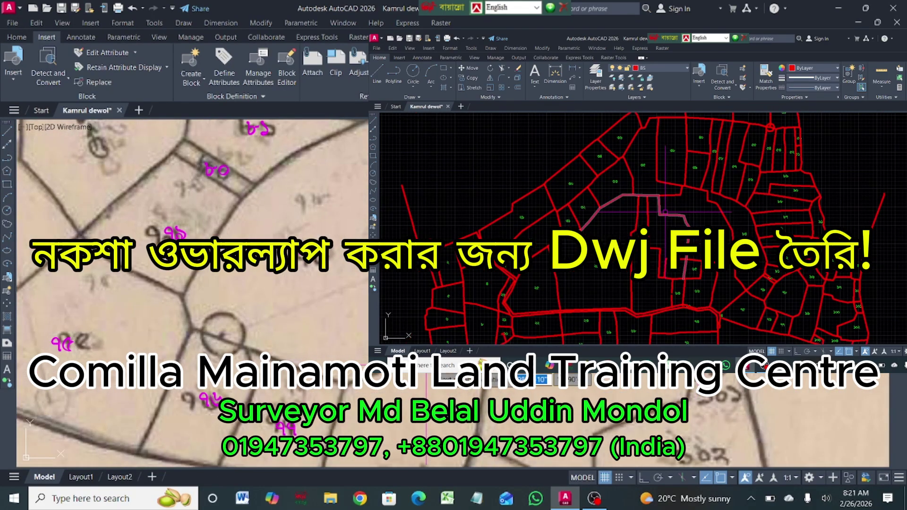